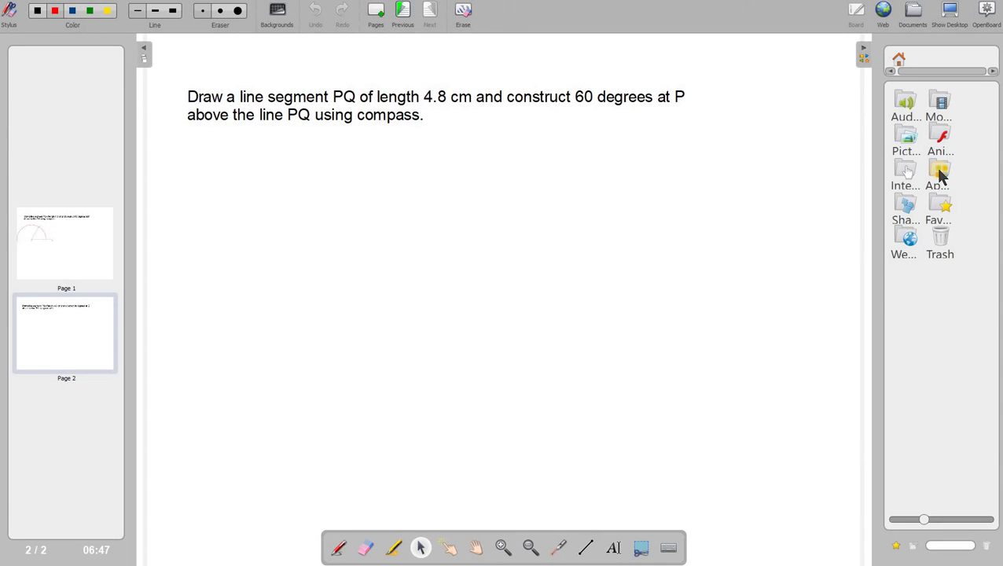
Step: Add the ruler application to the page below the problem text and shift it so its zero mark is fully visible
left_click_drag(940, 170, 887, 202)
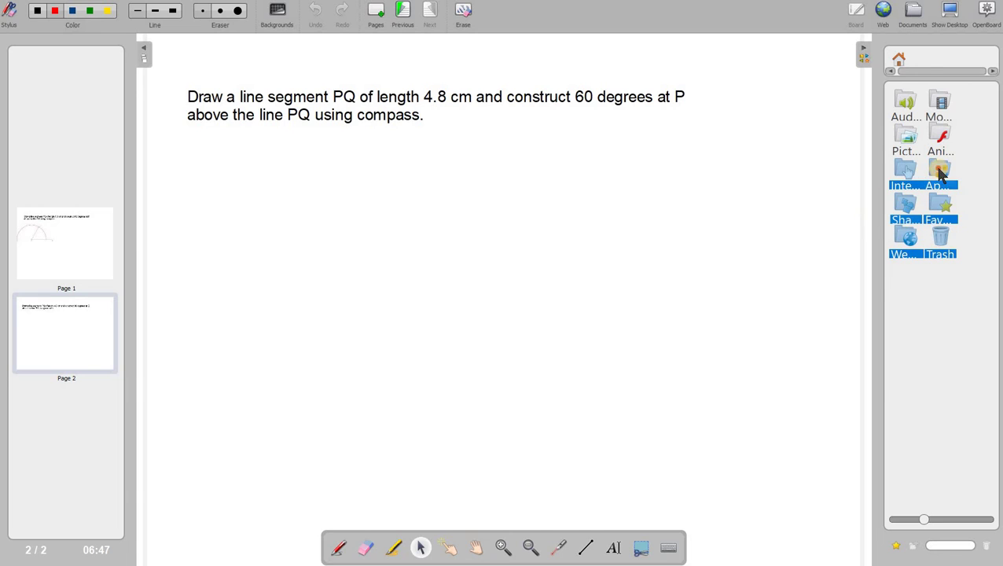
double_click(942, 172)
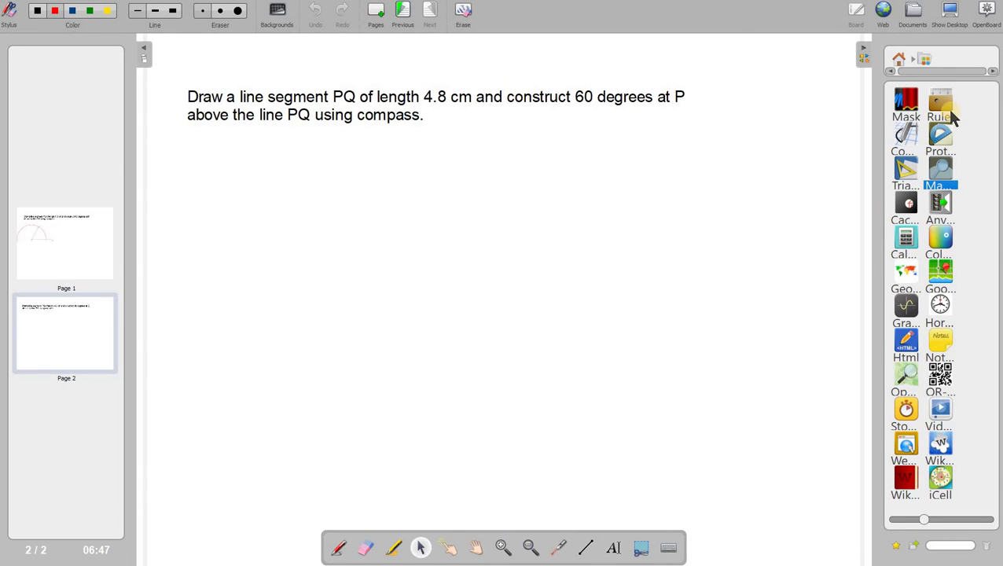
left_click_drag(947, 112, 495, 315)
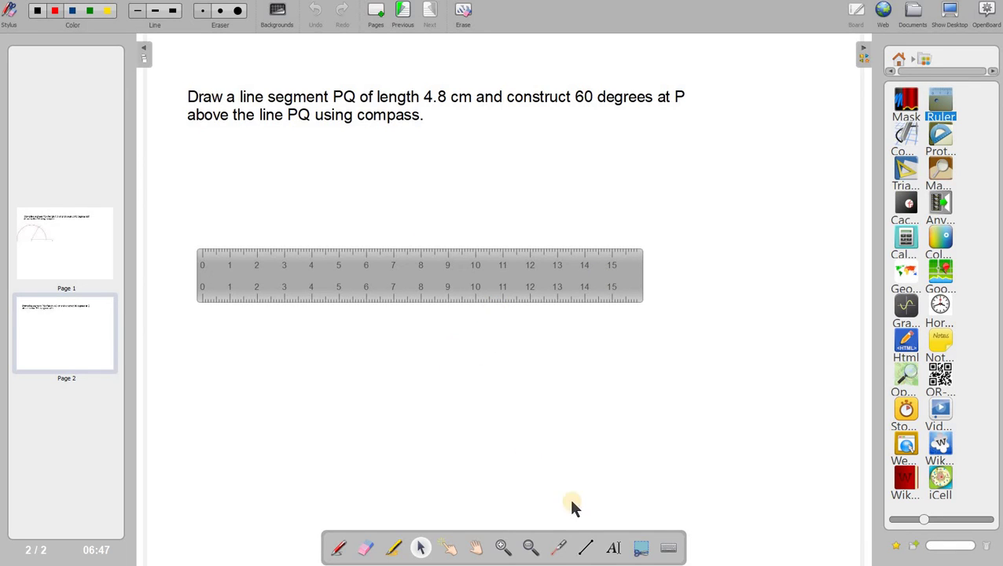
left_click(503, 548)
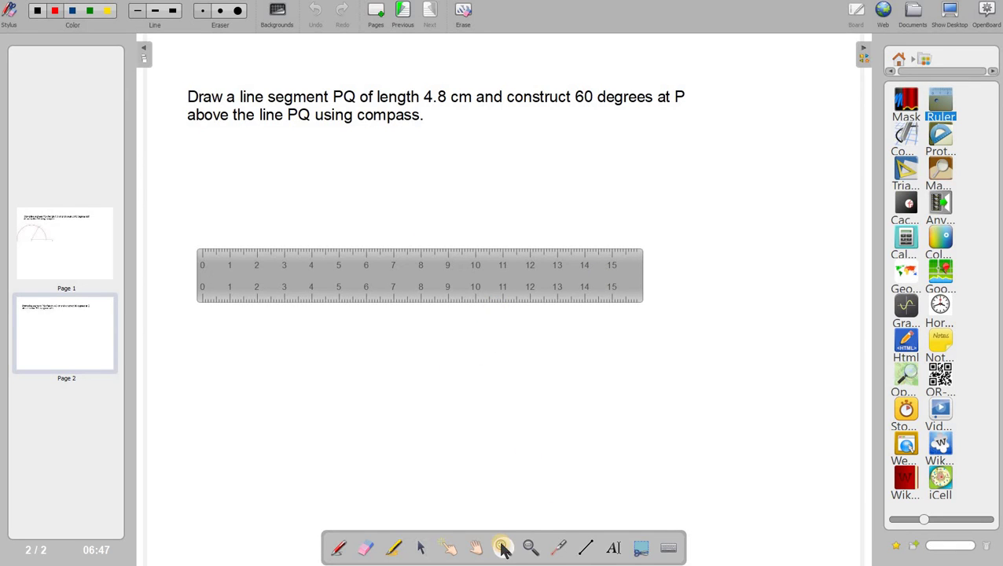
left_click(383, 282)
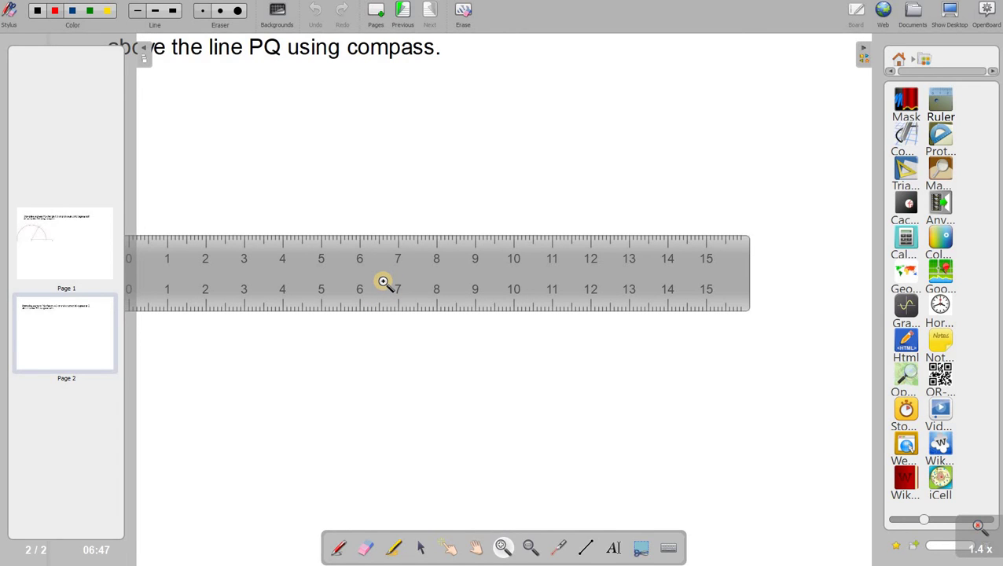
left_click(421, 548)
left_click_drag(417, 284, 491, 283)
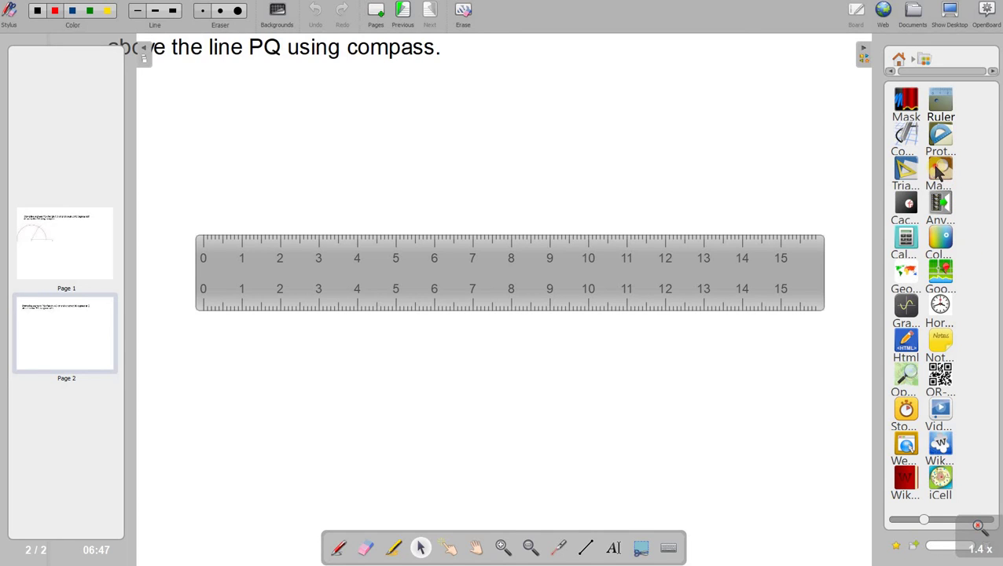
Step: Add a magnifier to the page, change it to a rectangular shape, enlarge it and place it above the ruler's far end
left_click_drag(939, 174, 645, 403)
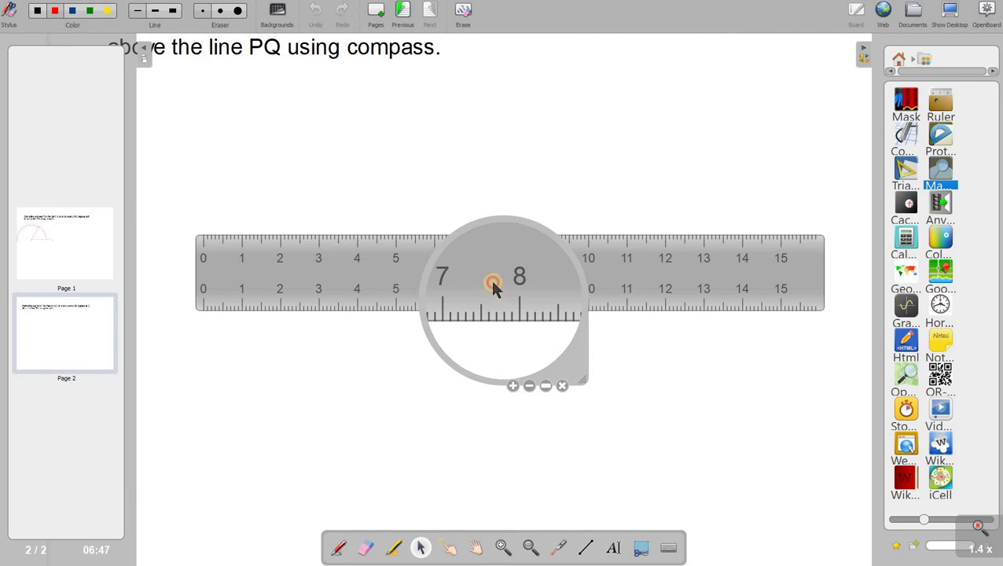
left_click_drag(538, 336, 724, 424)
left_click(755, 504)
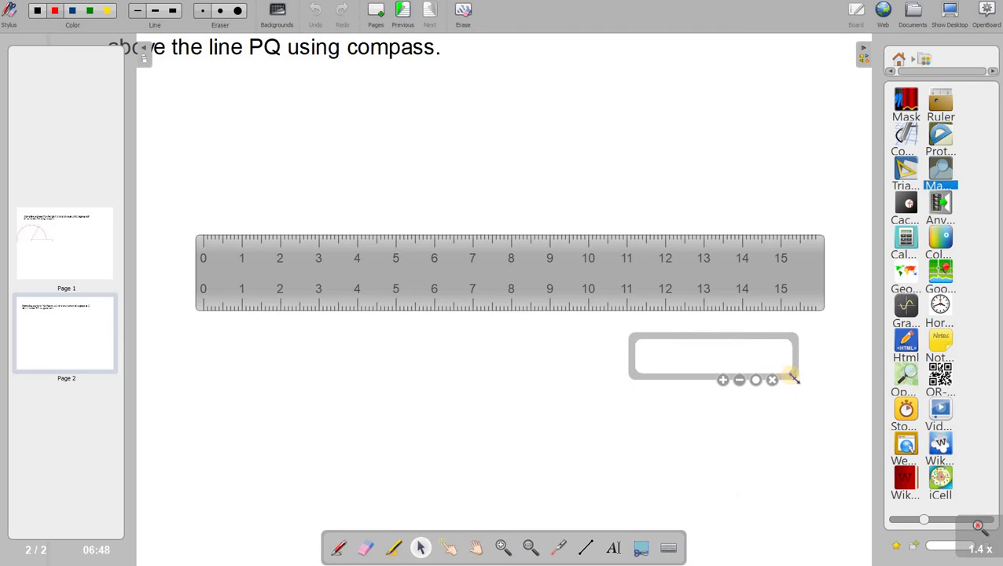
left_click_drag(791, 376, 822, 383)
left_click_drag(751, 374, 744, 162)
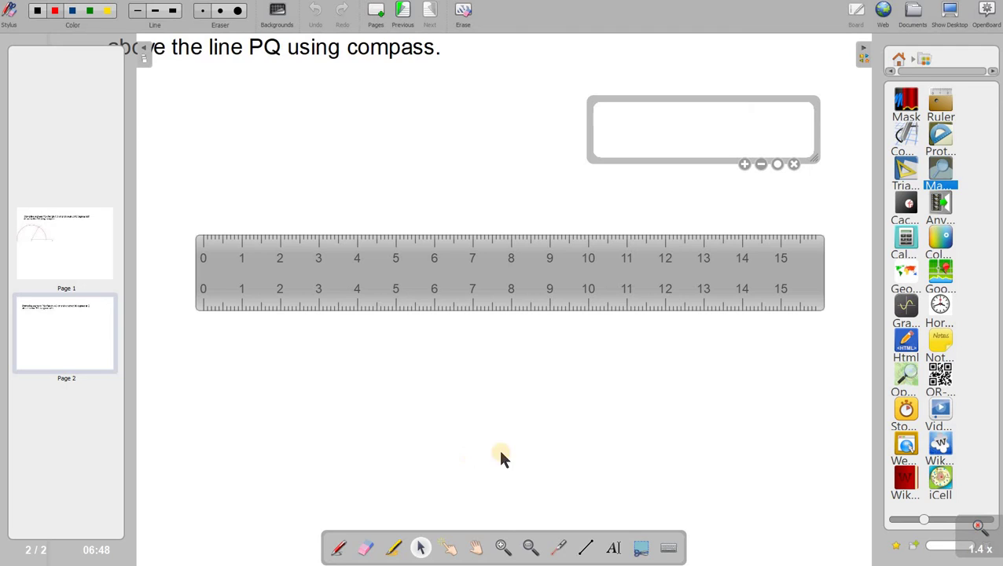
mouse_move(422, 263)
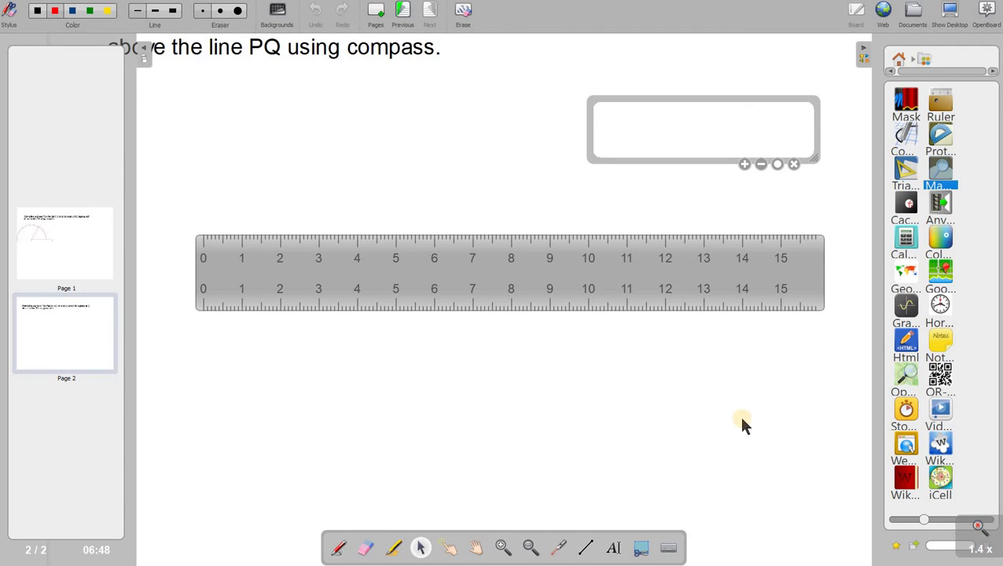
Step: Move the rectangular magnifier up so it no longer overlaps the ruler
left_click(529, 548)
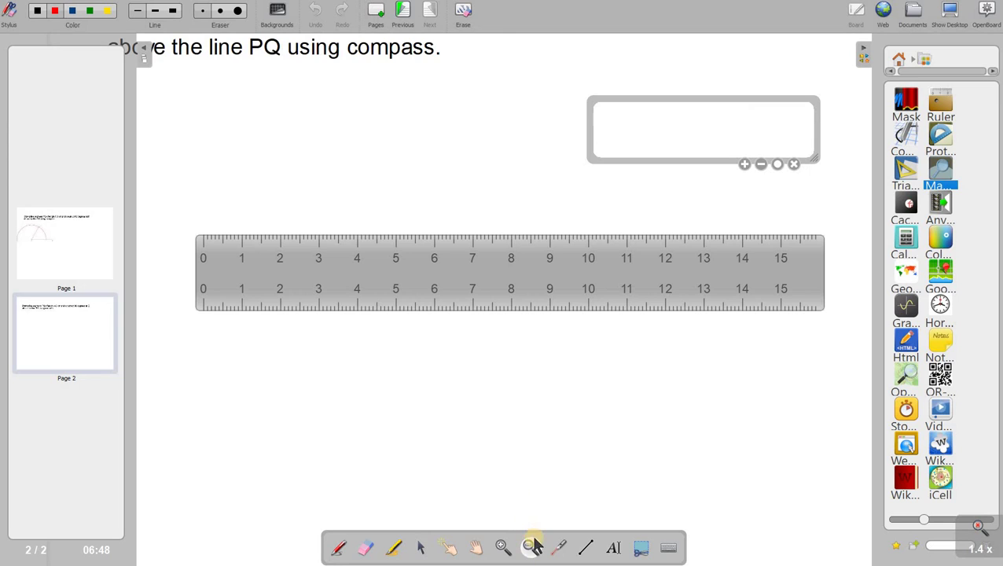
left_click(351, 78)
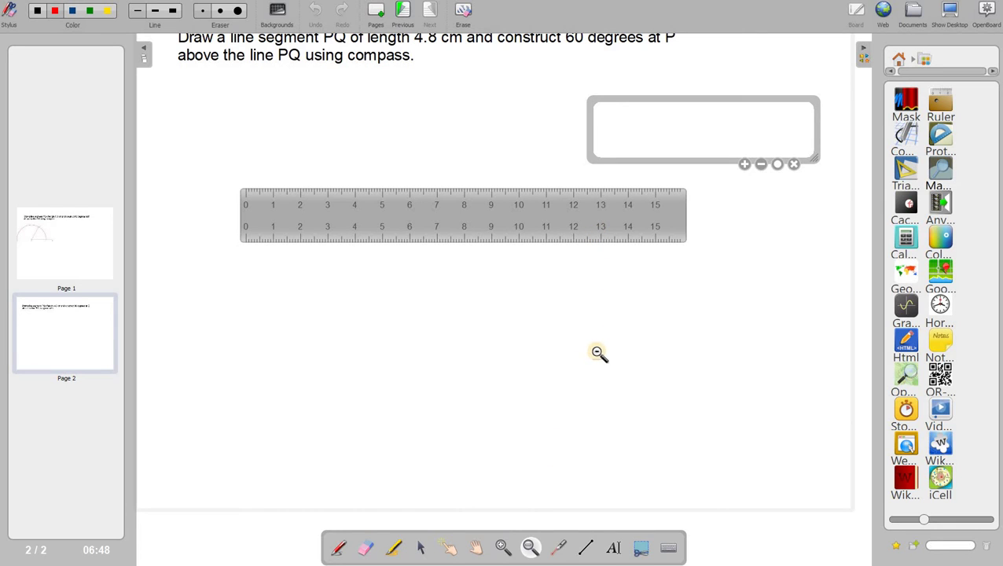
left_click(503, 548)
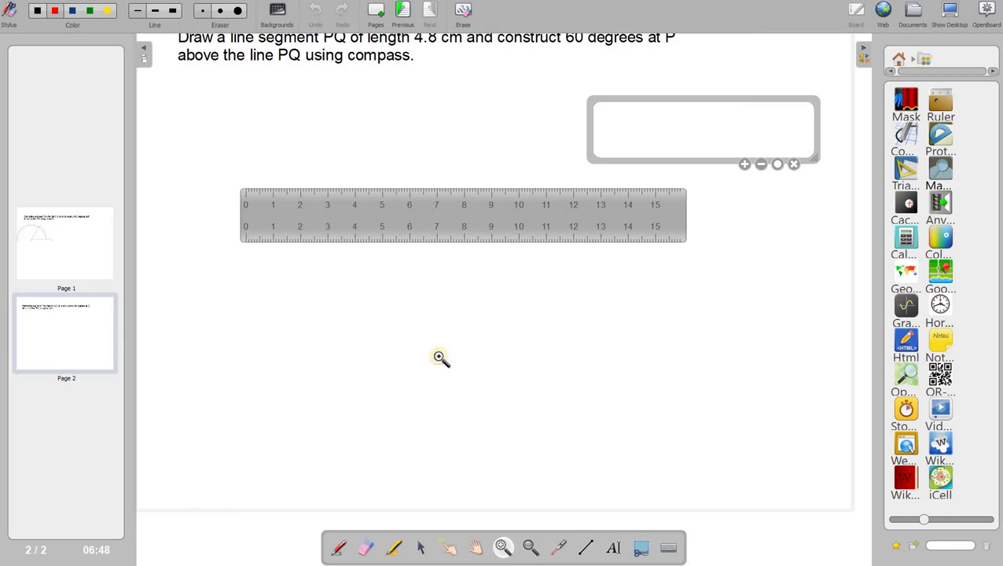
left_click(429, 272)
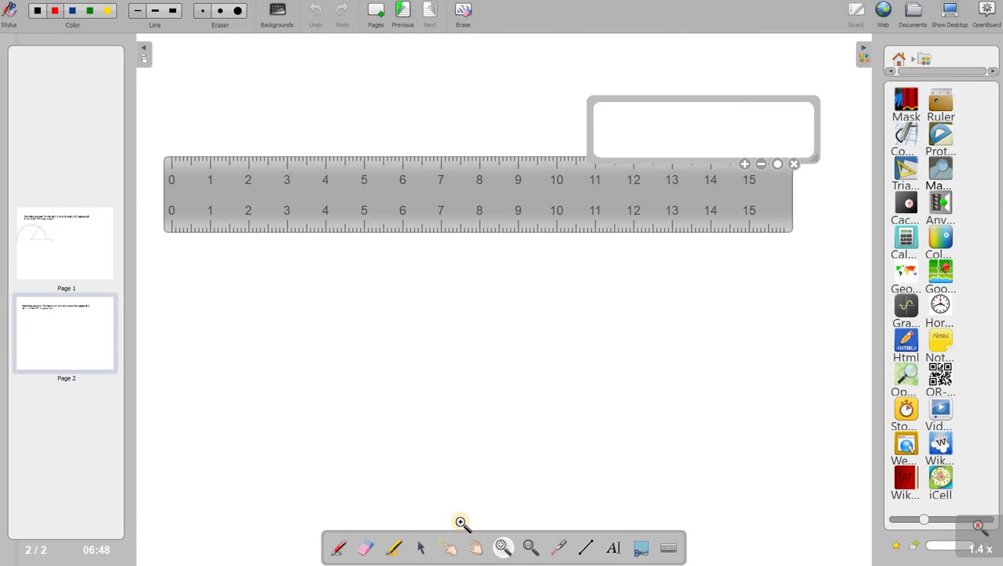
left_click(422, 550)
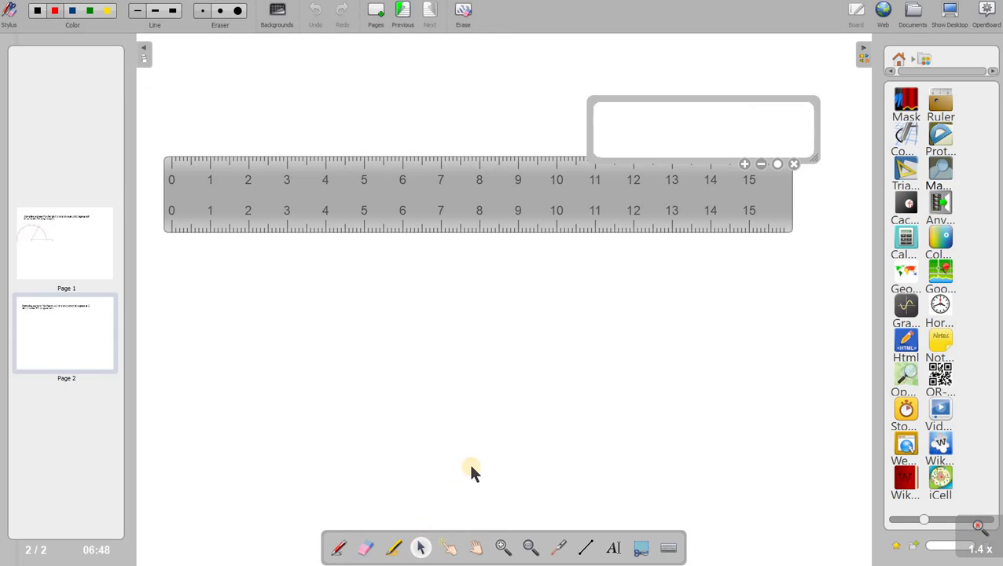
left_click_drag(682, 128, 687, 98)
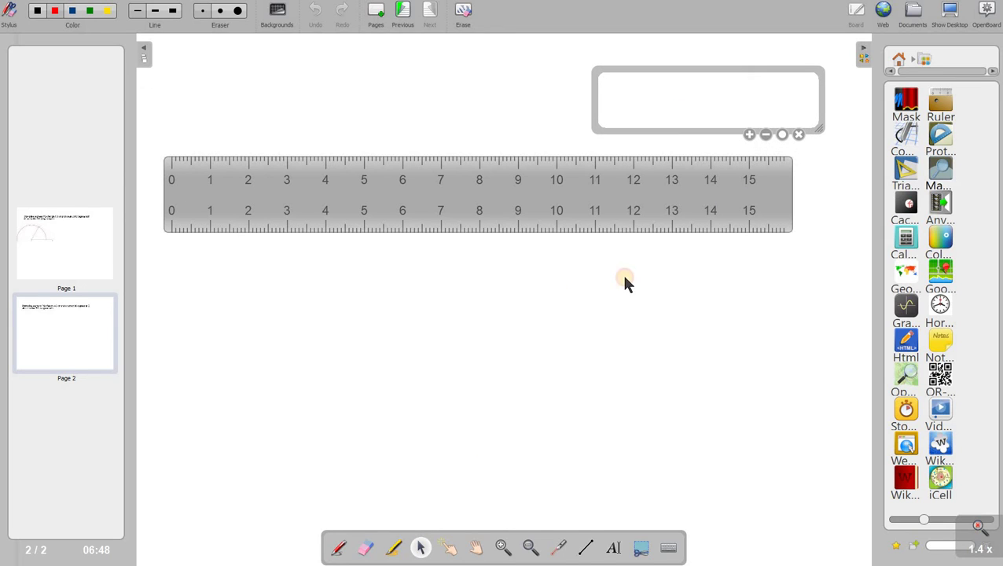
Step: Draw a red straight line 4.8 cm long along the ruler's upper edge, starting at the 0 mark
left_click(727, 86)
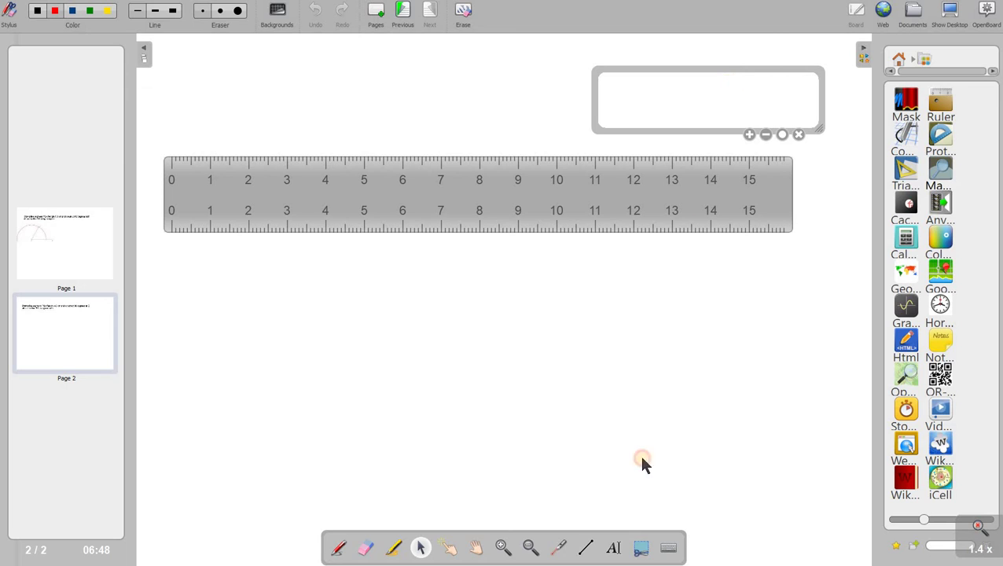
left_click(586, 549)
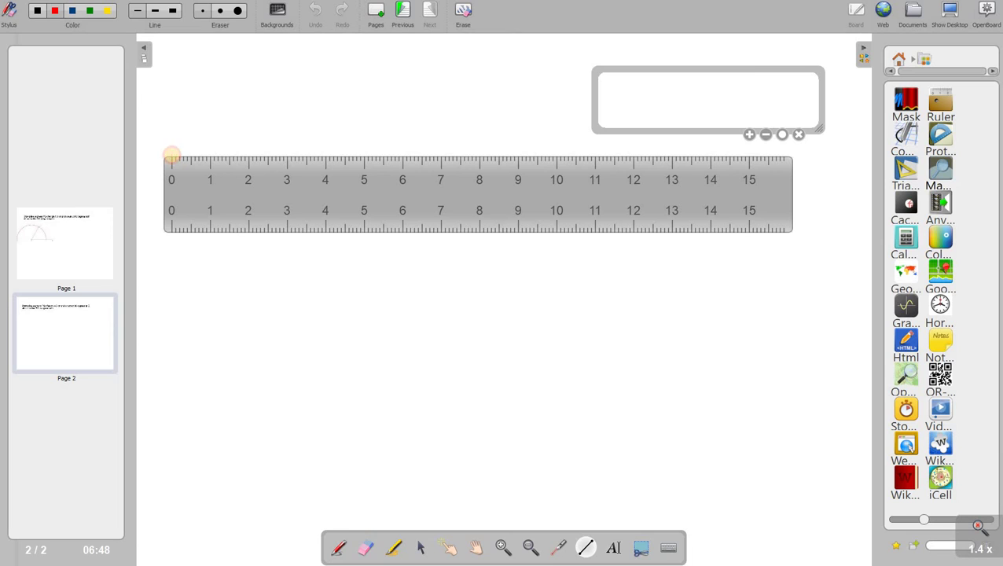
left_click_drag(172, 155, 354, 161)
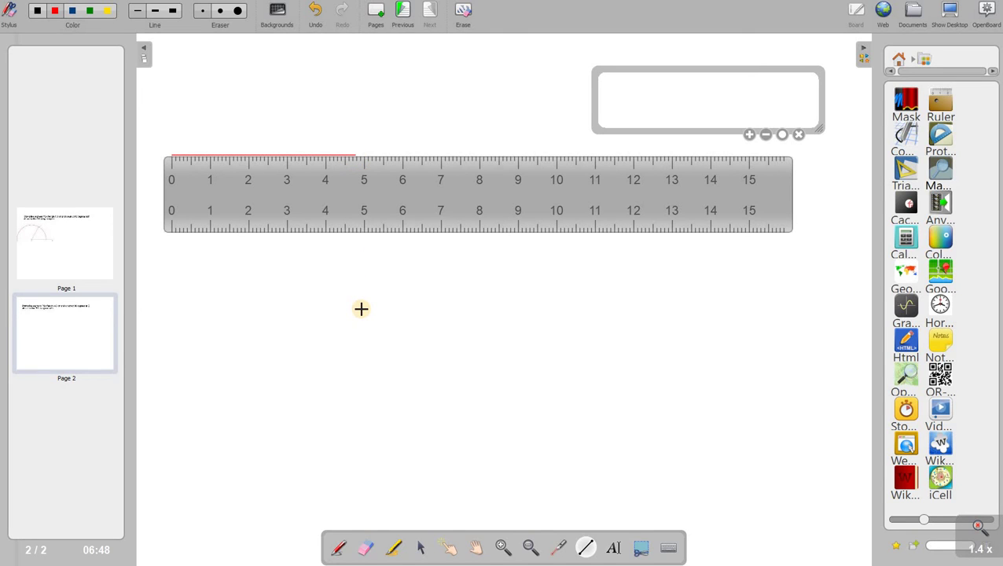
Step: Examine both ends of the red line against the ruler scale through the enlarged magnifier
left_click(745, 108)
left_click_drag(745, 108, 307, 163)
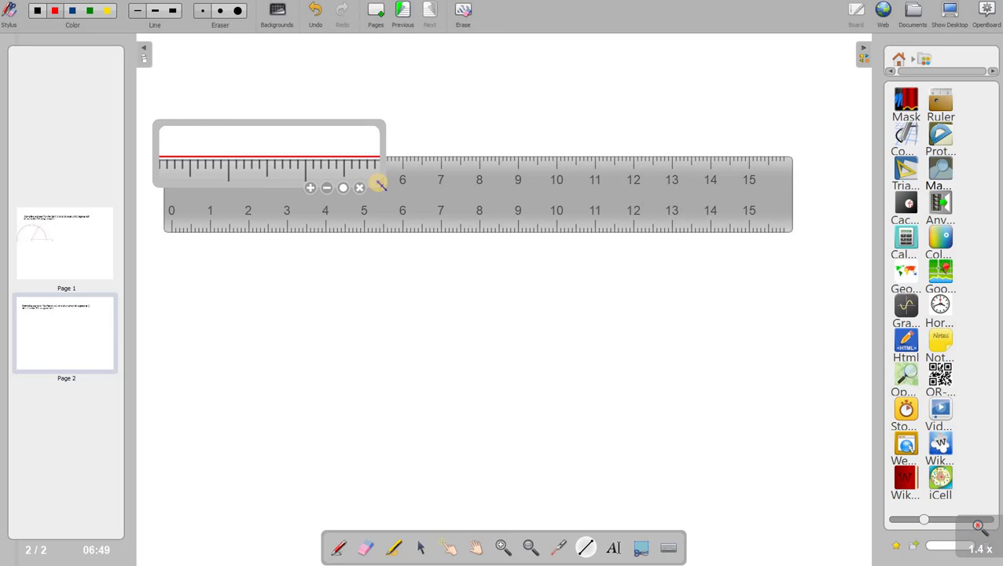
left_click_drag(380, 182, 463, 208)
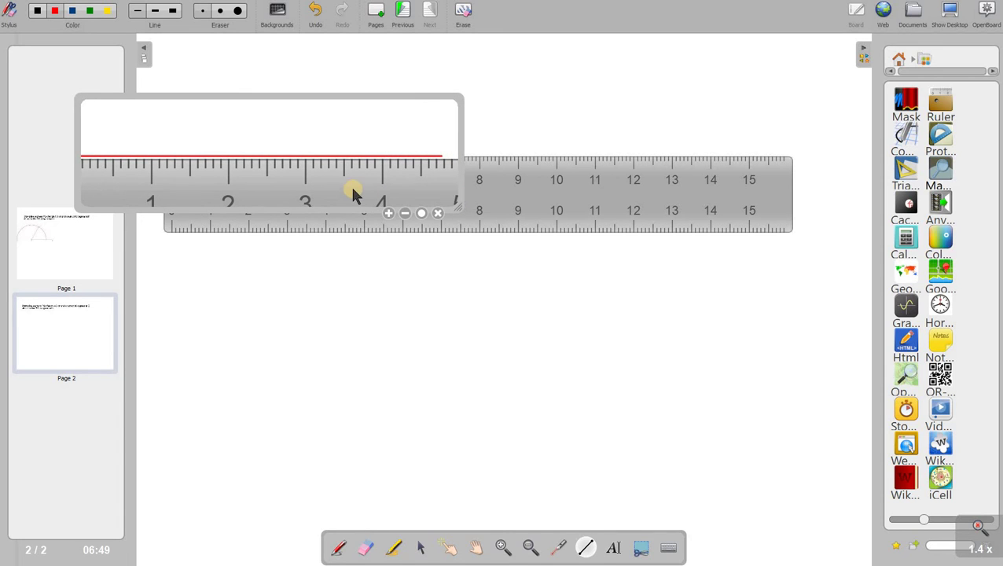
mouse_move(351, 193)
left_mouse_down()
mouse_move(311, 190)
mouse_move(332, 197)
left_mouse_up()
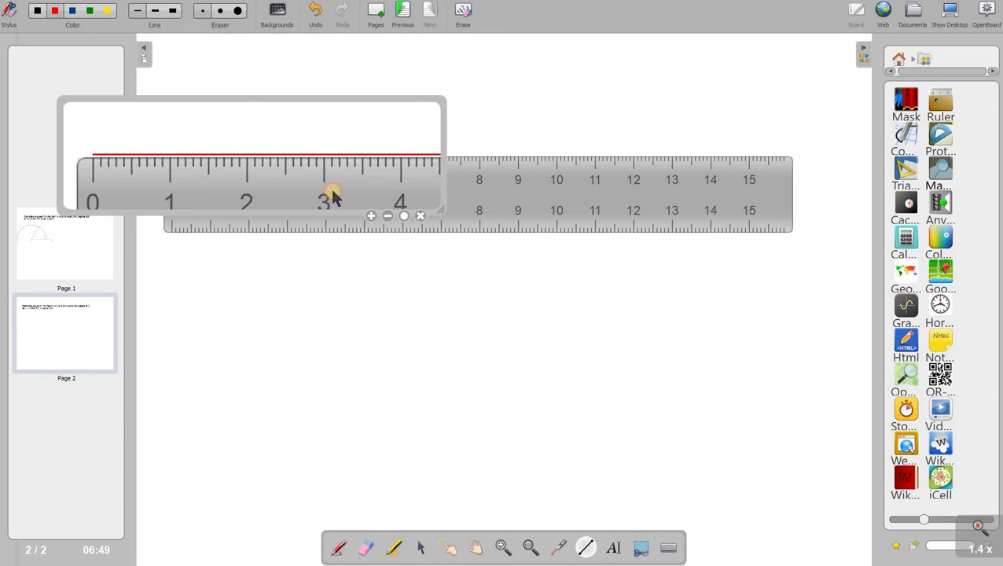
left_click_drag(409, 214, 520, 217)
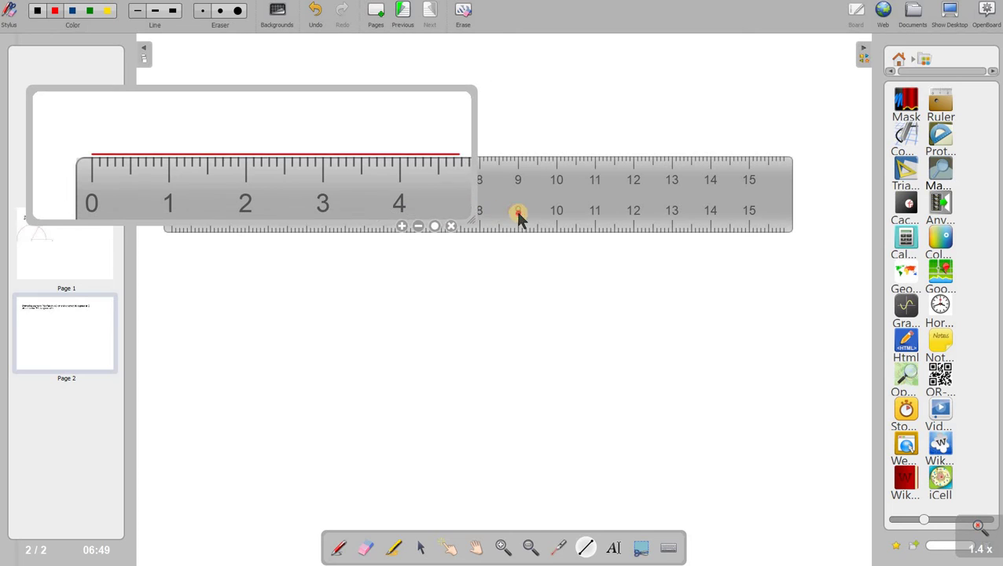
left_click_drag(368, 214, 394, 217)
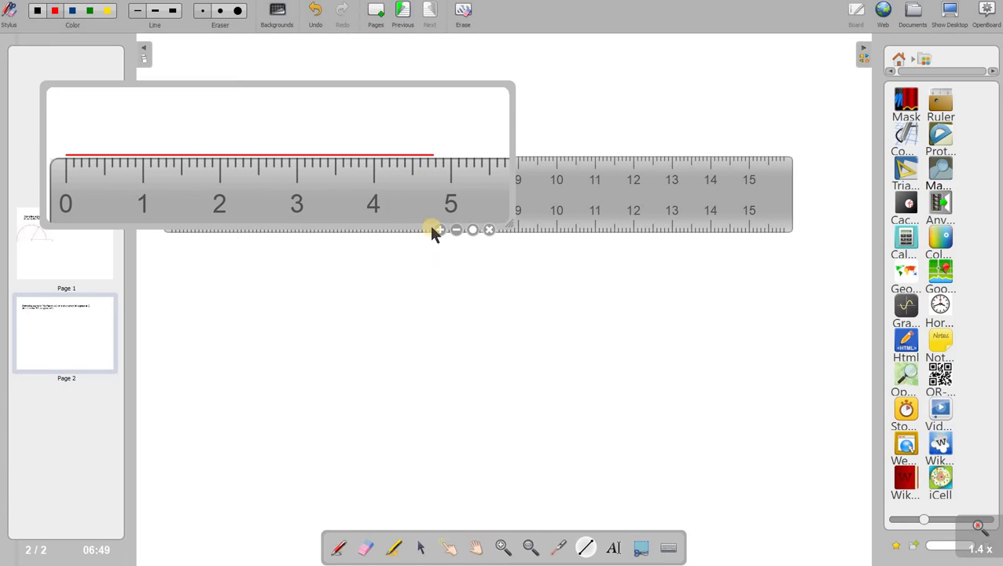
Step: Move the magnifier off the line to the blank area above the ruler's far end and shrink it
left_click_drag(391, 214, 639, 438)
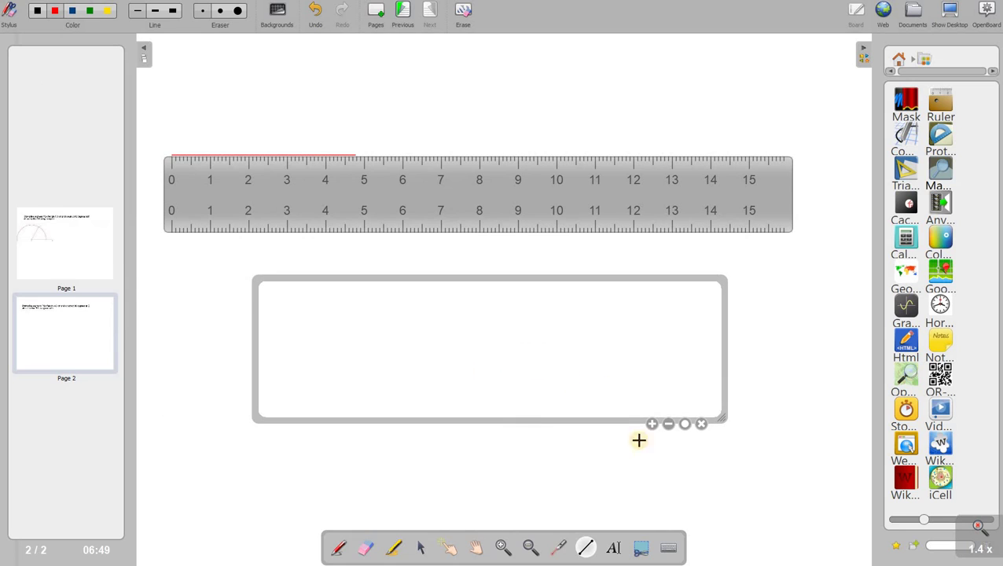
left_click_drag(644, 376, 705, 77)
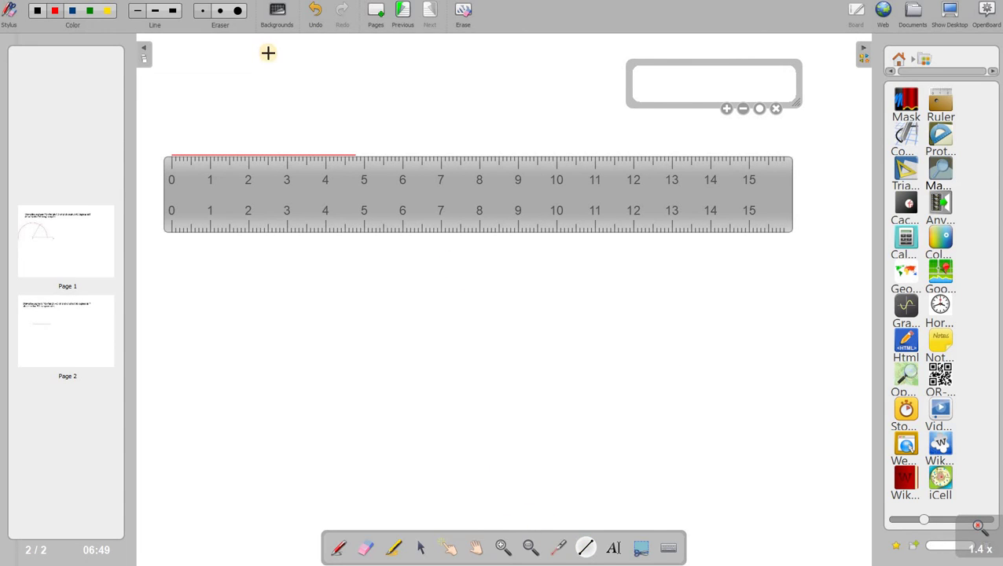
left_click(421, 549)
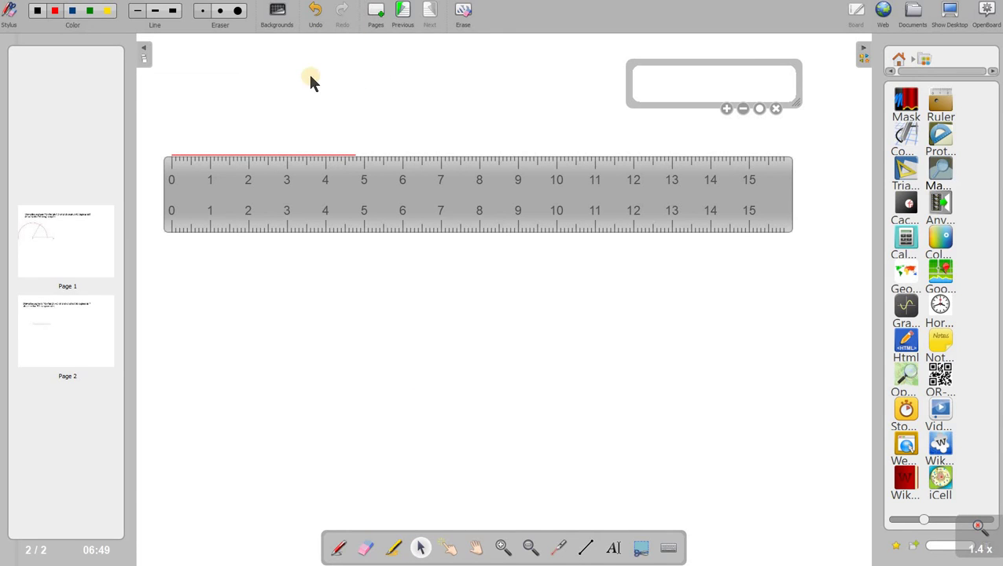
Step: Hide the page thumbnails and move the ruler down, well clear of the red line
left_click(145, 52)
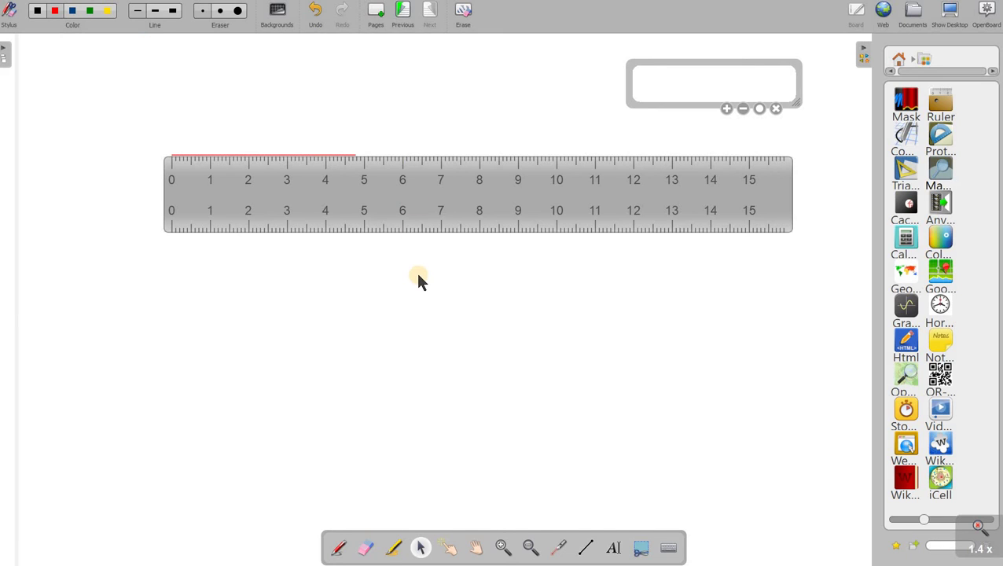
left_click(531, 548)
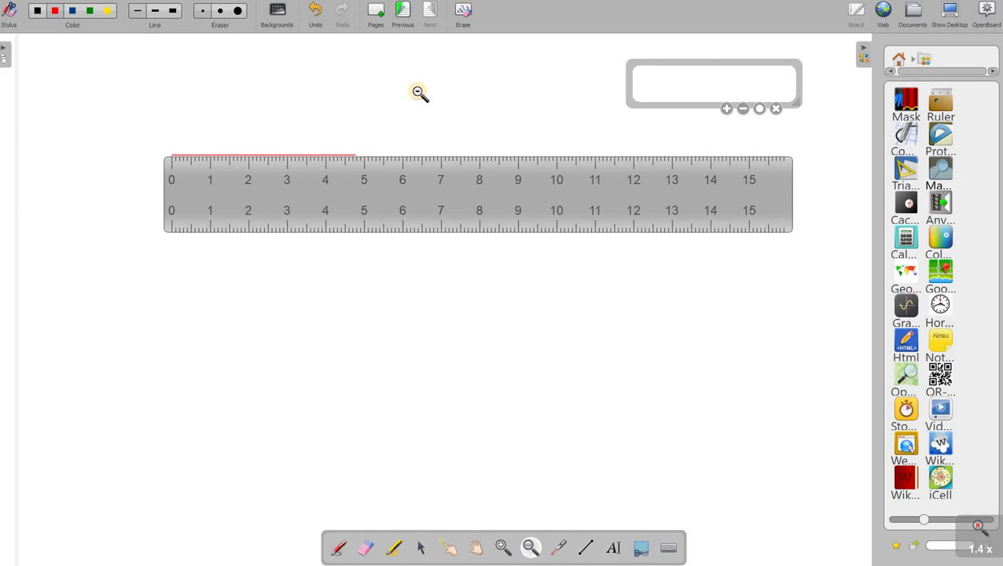
left_click(419, 56)
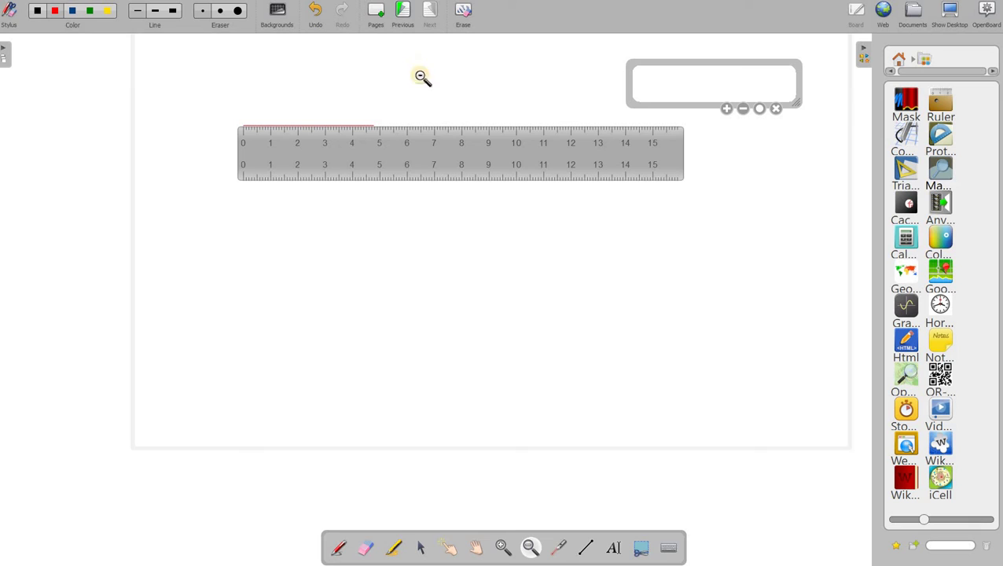
left_click(442, 371)
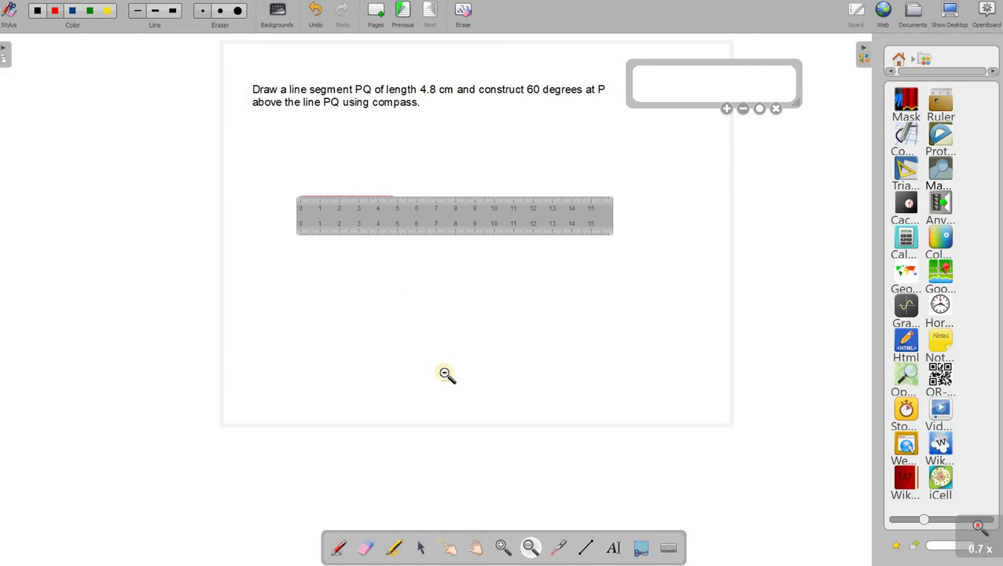
left_click(503, 548)
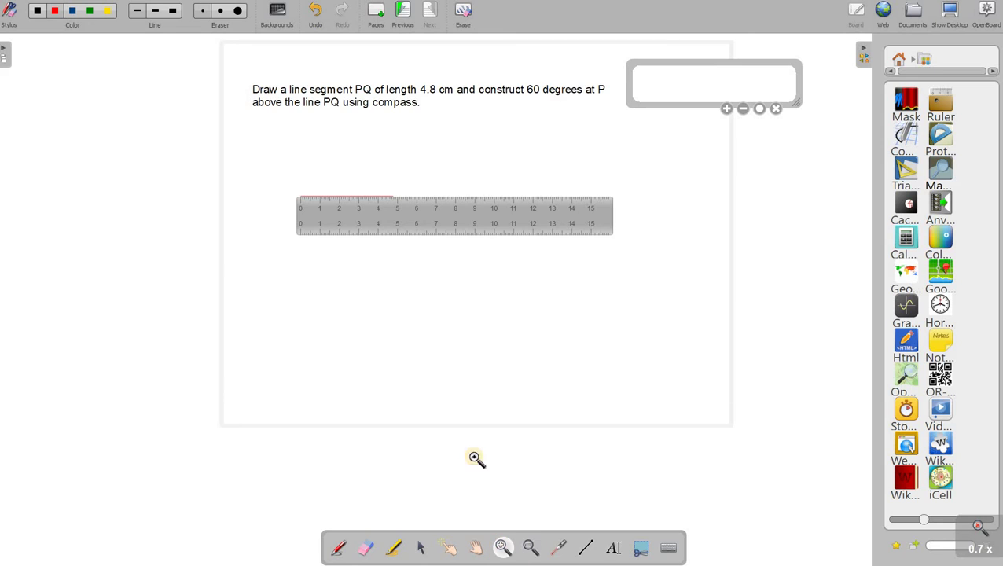
left_click(487, 313)
left_click(488, 313)
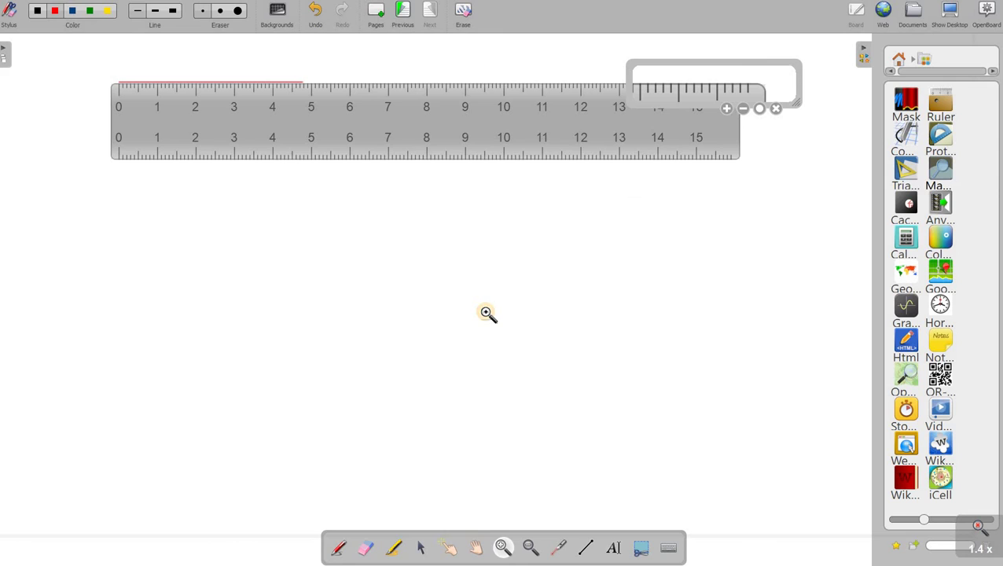
left_click(421, 548)
left_click_drag(426, 128, 446, 405)
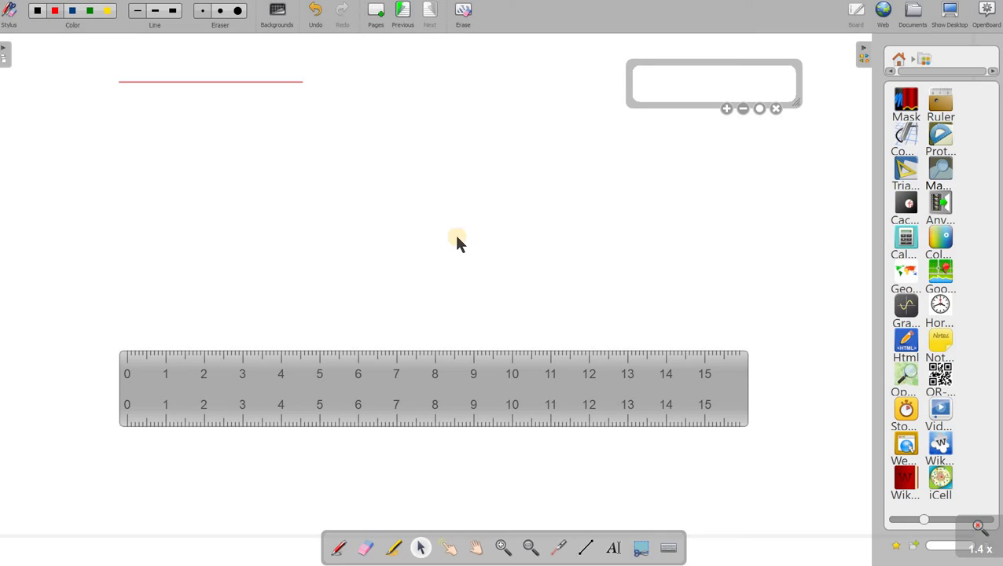
Step: Handwrite the endpoint labels P and Q in red below the start and end of the line
left_click(347, 547)
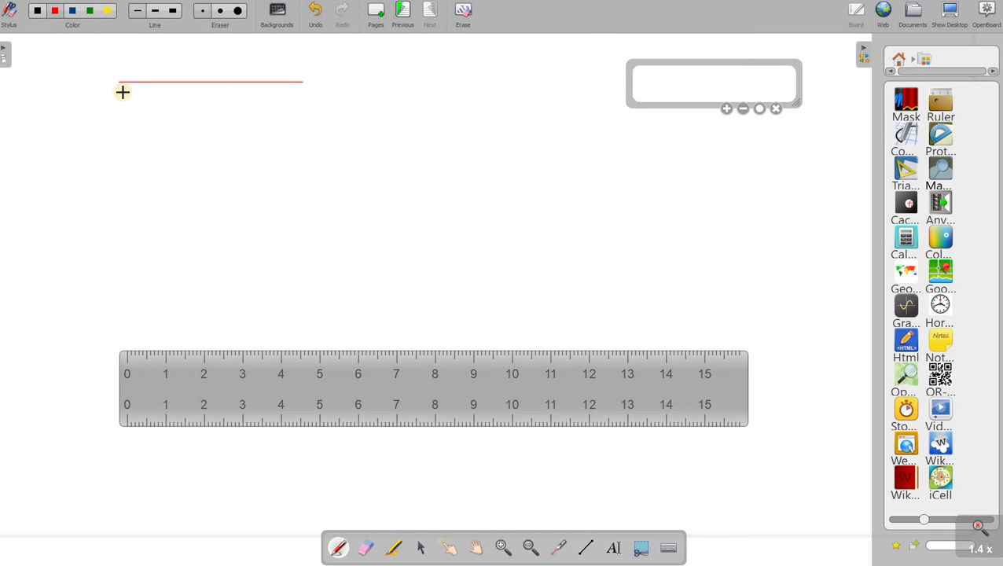
mouse_move(118, 90)
left_mouse_down()
mouse_move(119, 105)
mouse_move(118, 89)
mouse_move(128, 96)
mouse_move(119, 100)
left_mouse_up()
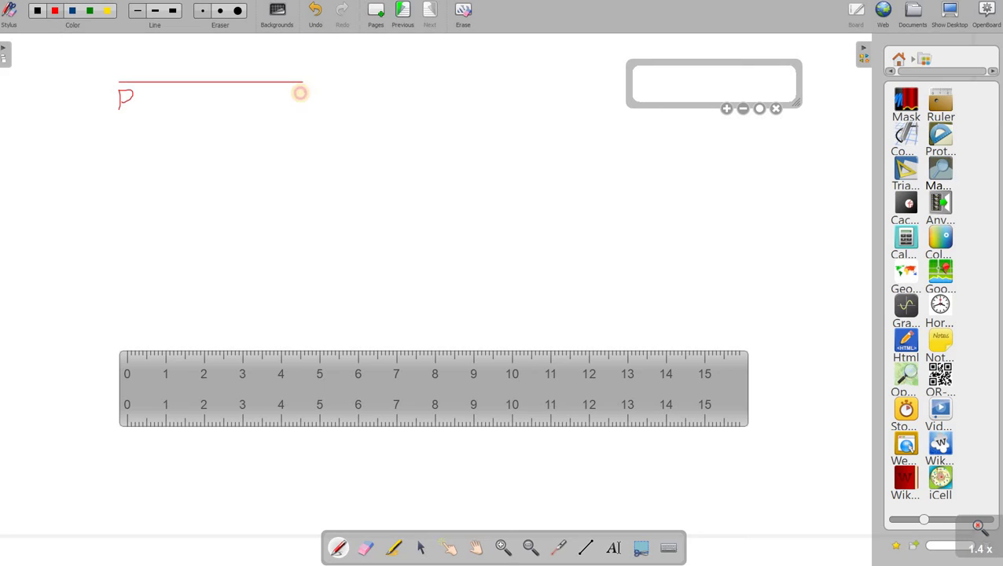
mouse_move(301, 93)
left_mouse_down()
mouse_move(300, 108)
mouse_move(311, 100)
mouse_move(305, 90)
mouse_move(300, 105)
mouse_move(319, 111)
left_mouse_up()
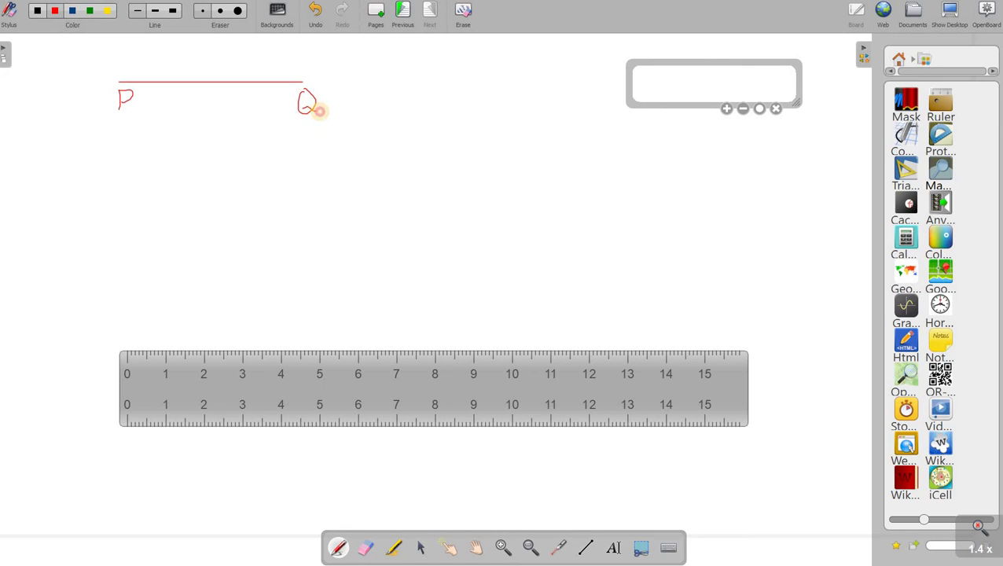
left_click(531, 549)
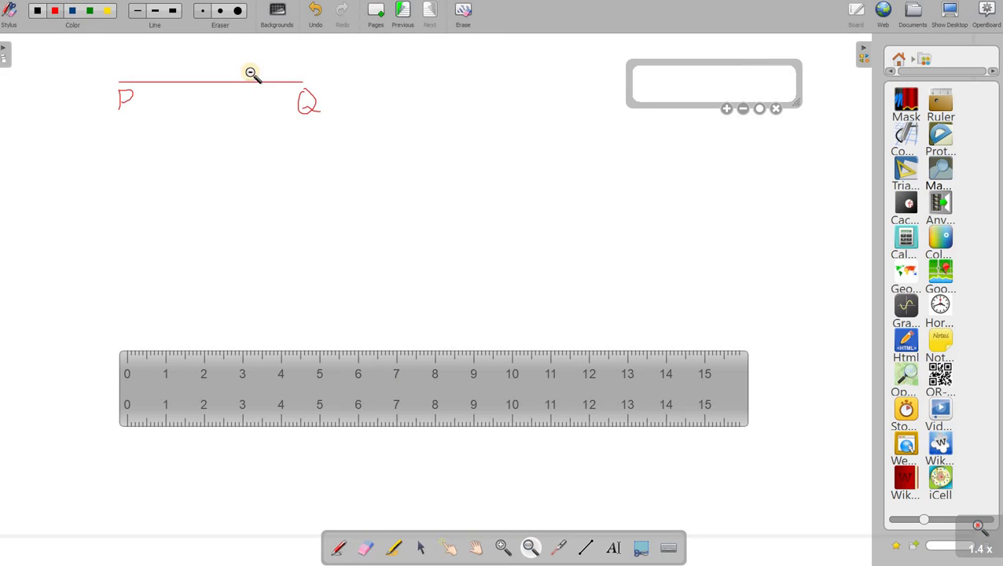
left_click(448, 256)
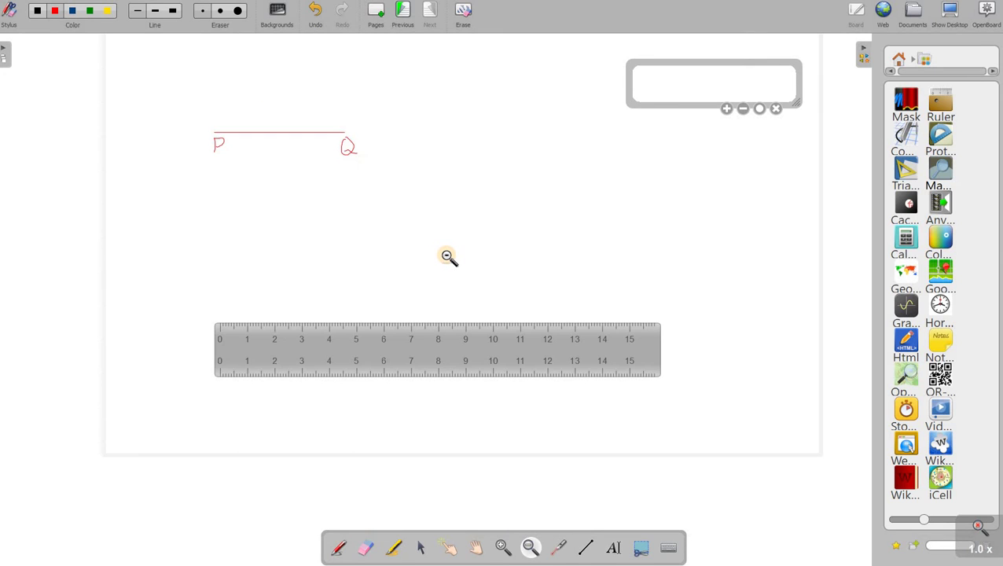
left_click(447, 257)
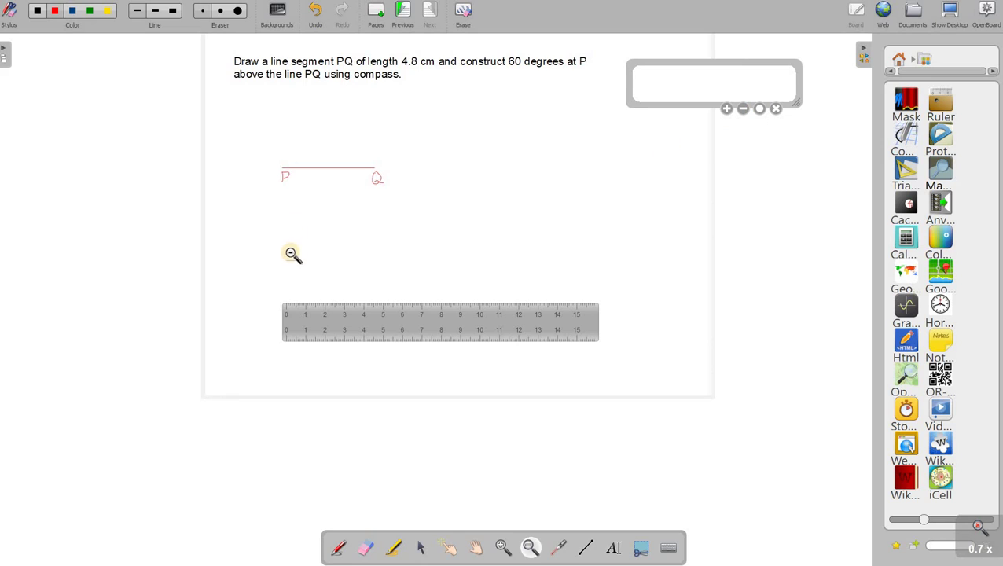
left_click(5, 54)
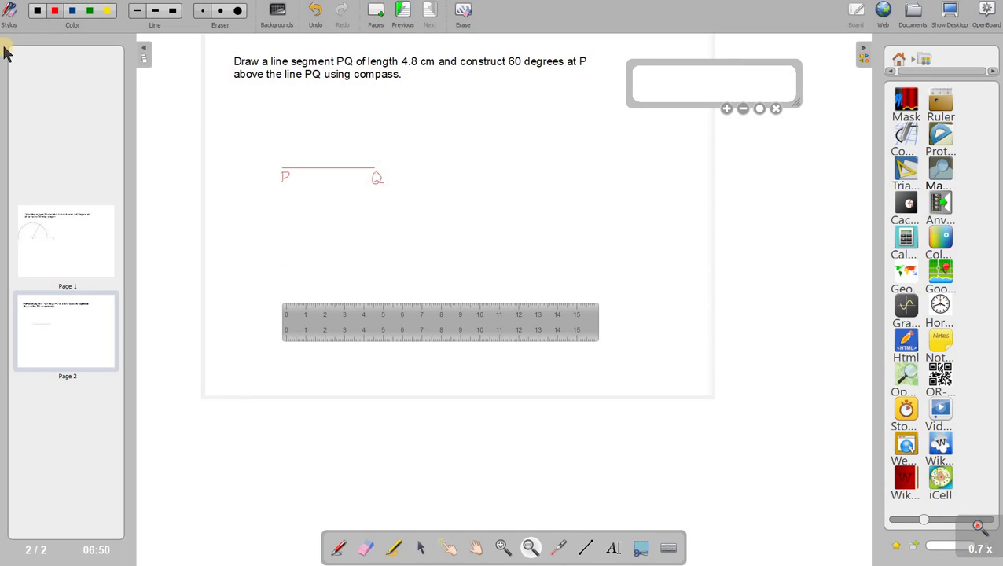
left_click(143, 58)
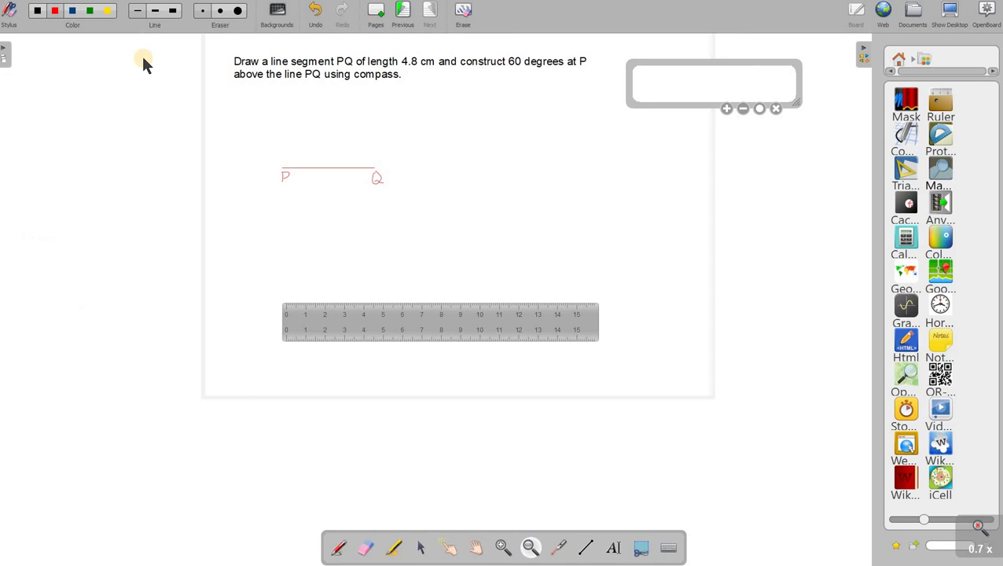
left_click(5, 60)
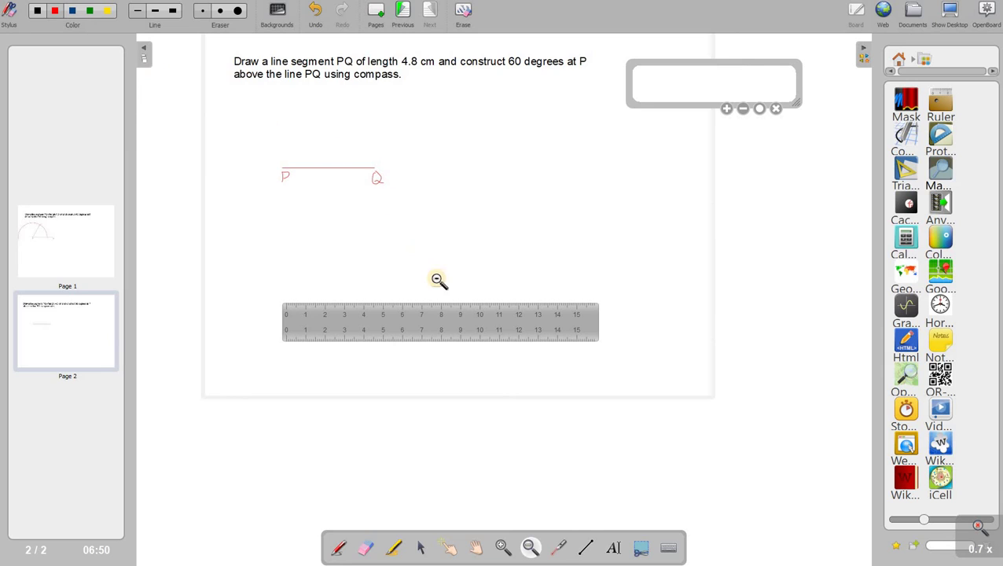
left_click(501, 548)
left_click(489, 279)
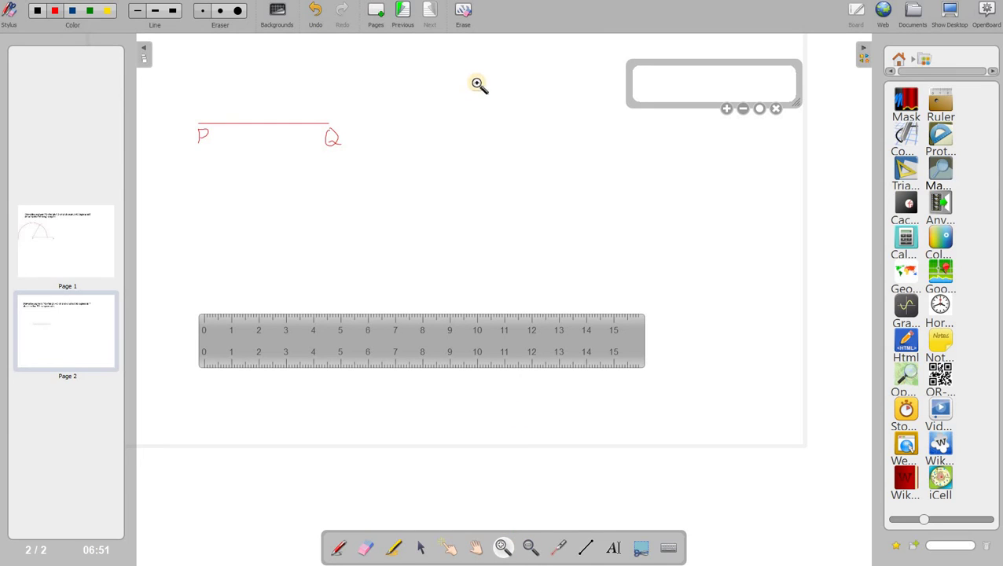
left_click(477, 54)
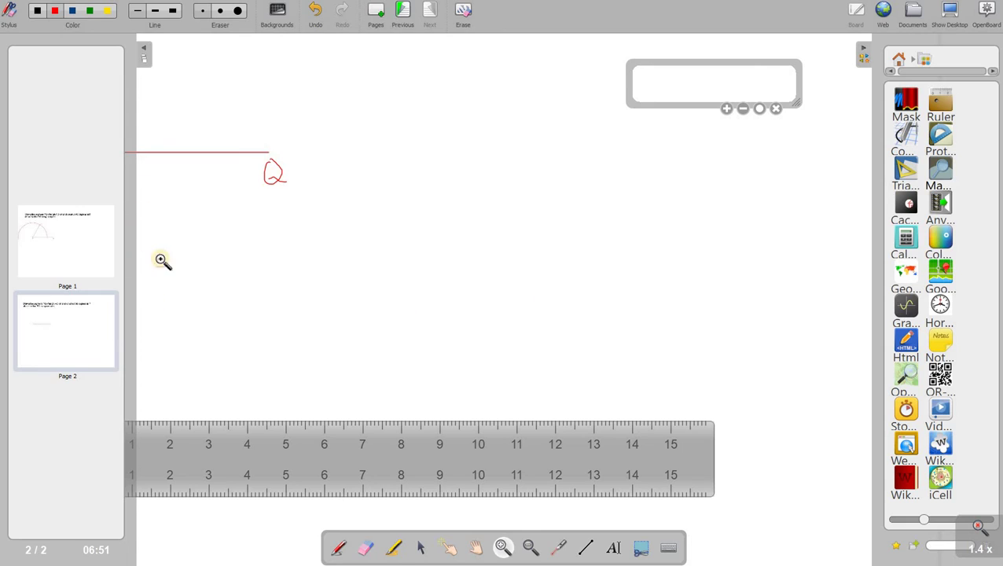
left_click(420, 548)
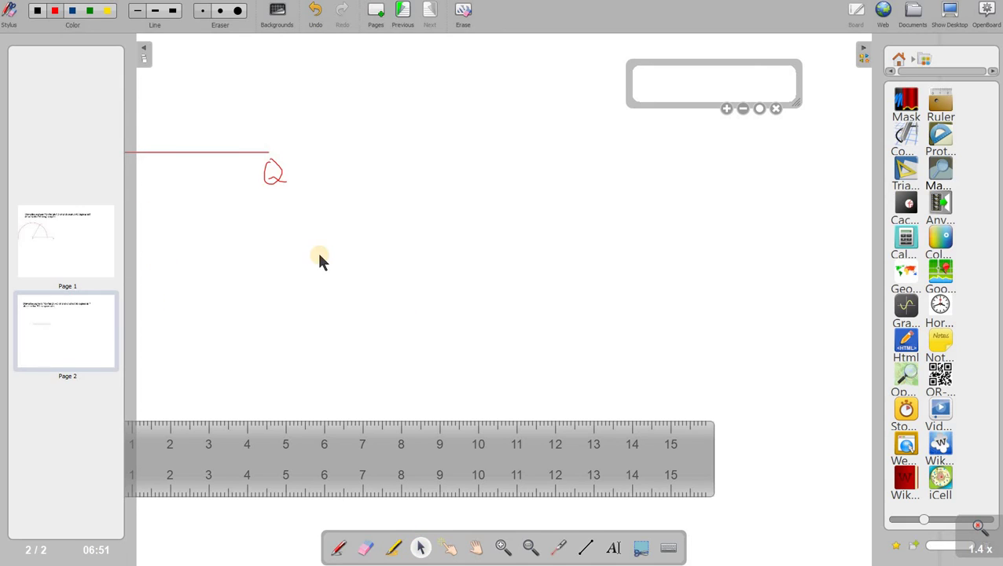
left_click(866, 52)
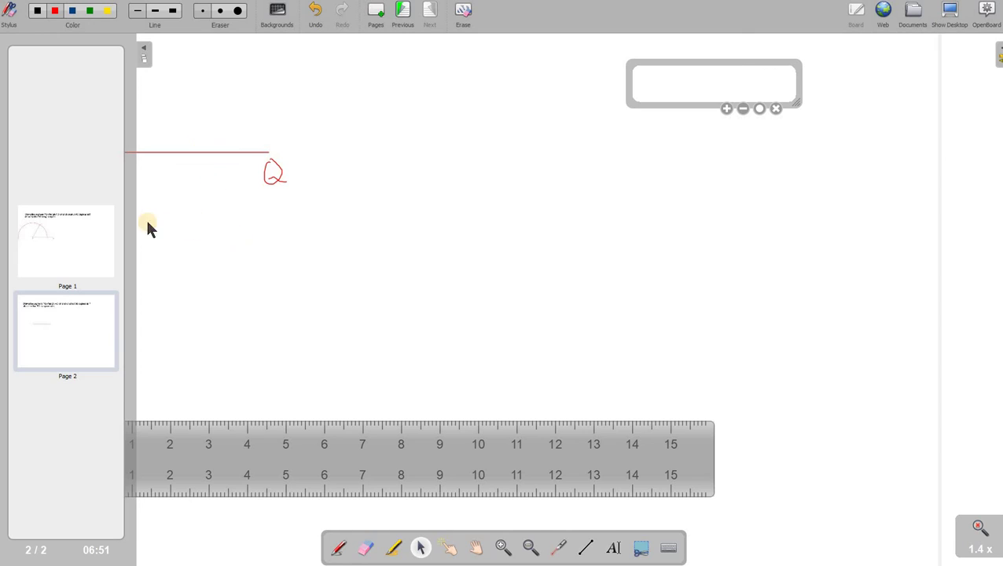
left_click(422, 549)
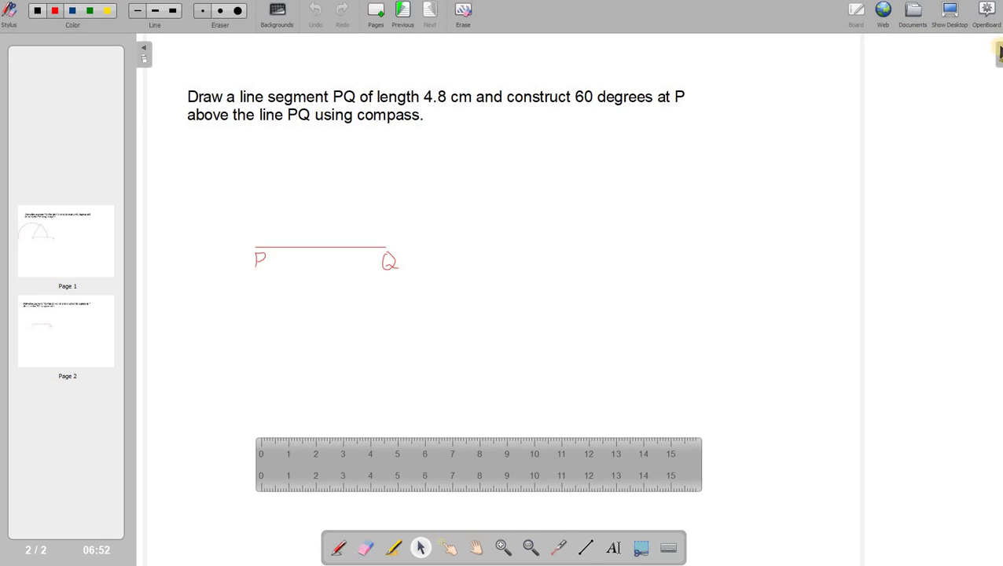
Step: Add a compass to the page just below Q and place the magnifier over its needle leg
left_click(999, 51)
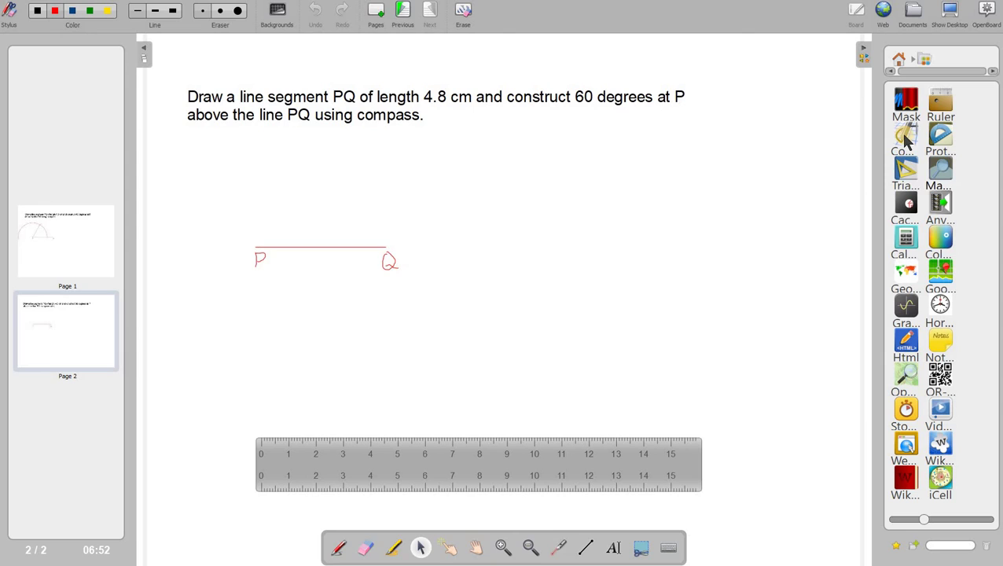
left_click_drag(906, 140, 482, 289)
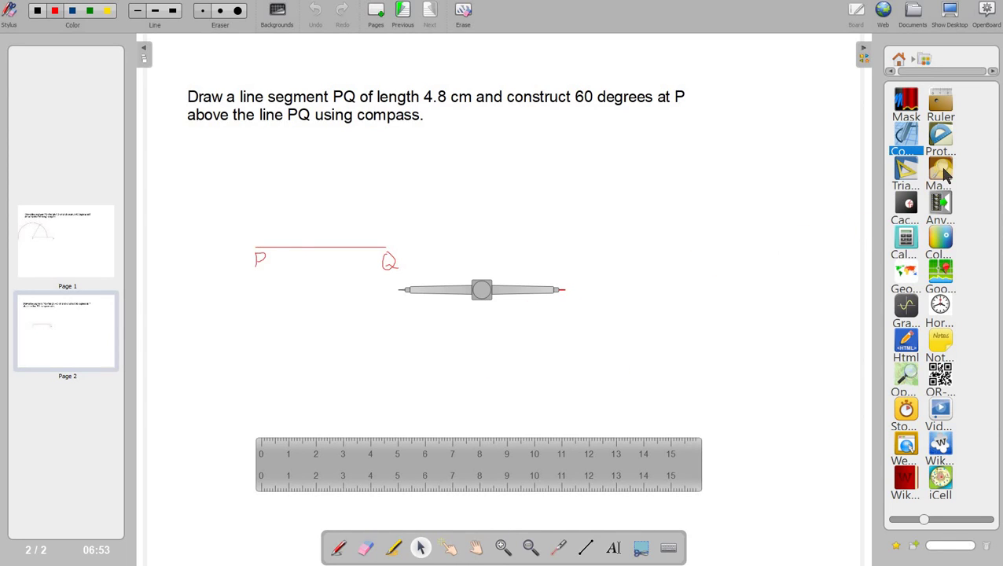
left_click_drag(941, 169, 716, 285)
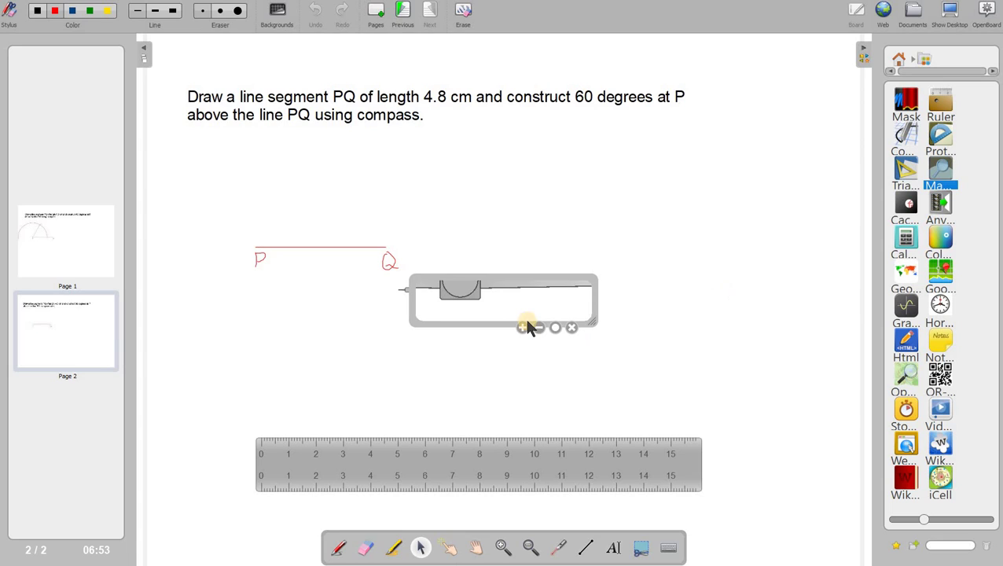
left_click_drag(529, 325, 692, 232)
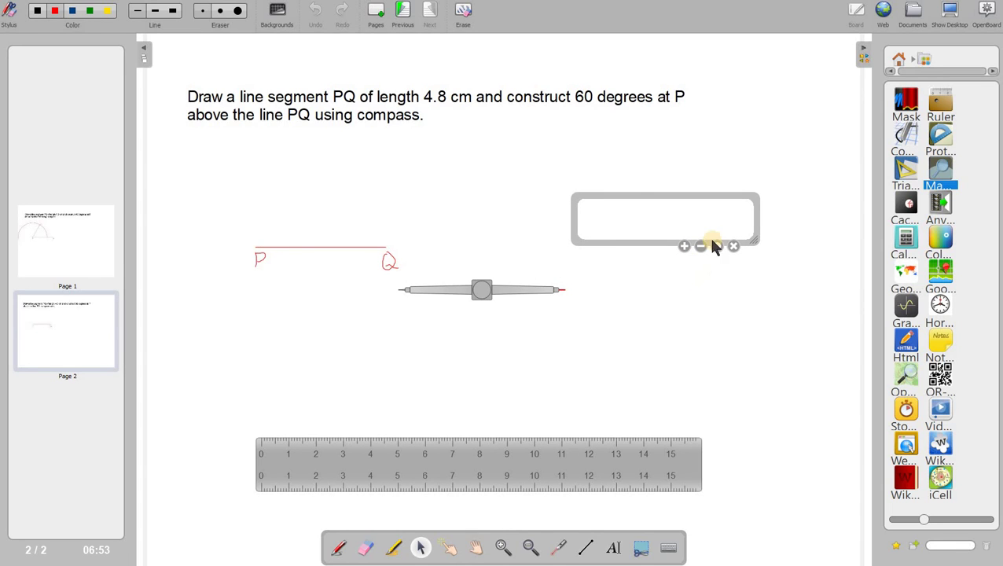
left_click_drag(631, 239, 395, 309)
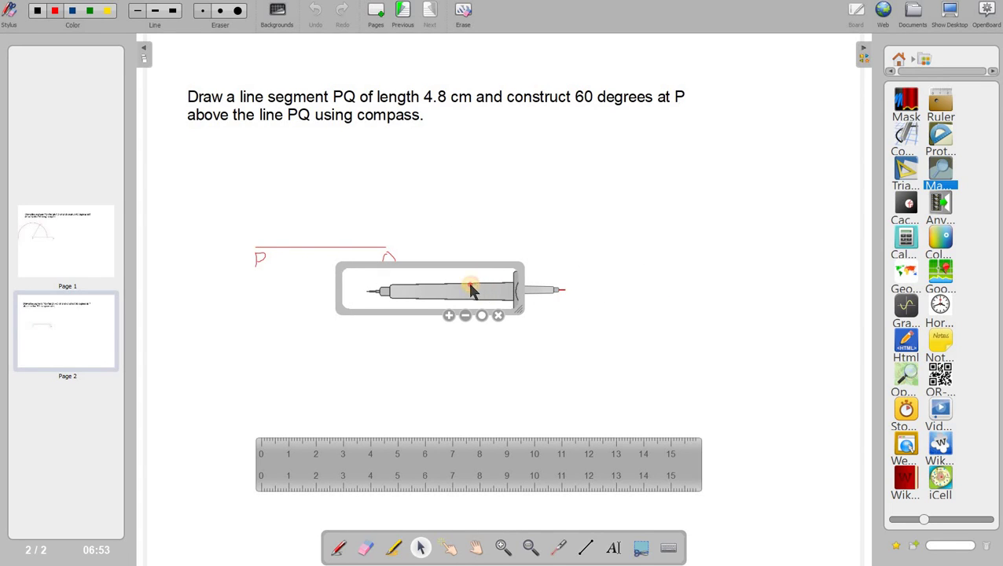
Step: Narrow the compass opening to about 3.7 cm and move the magnifier away to the blank area
left_click(548, 290)
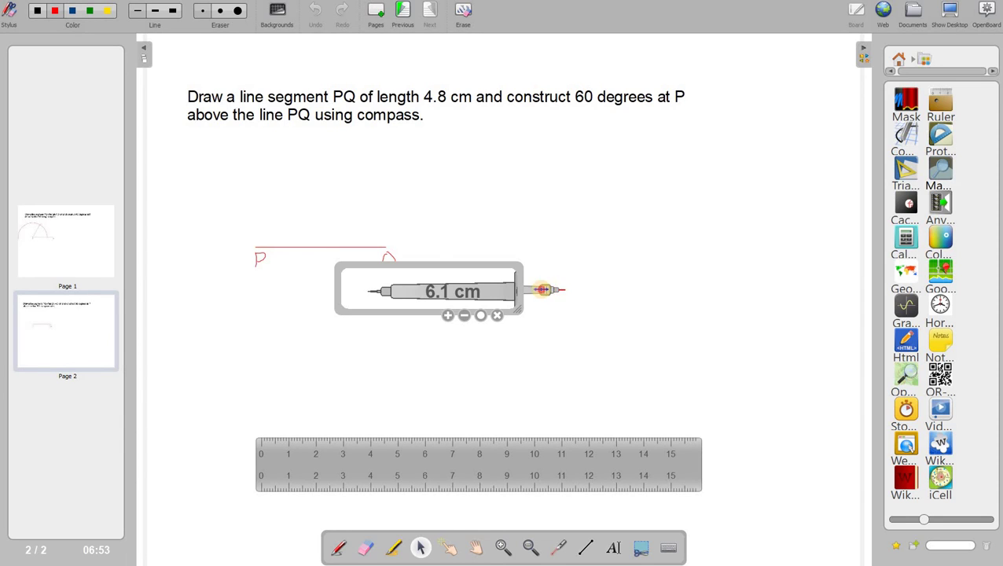
mouse_move(548, 289)
left_mouse_down()
mouse_move(415, 311)
mouse_move(478, 309)
left_mouse_up()
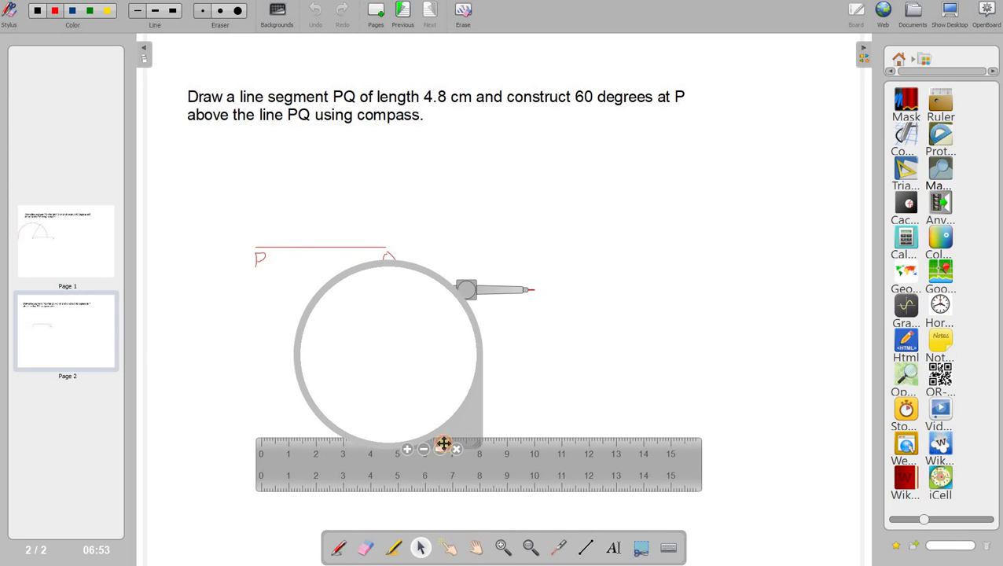
mouse_move(444, 445)
left_mouse_down()
mouse_move(449, 306)
mouse_move(459, 298)
left_mouse_up()
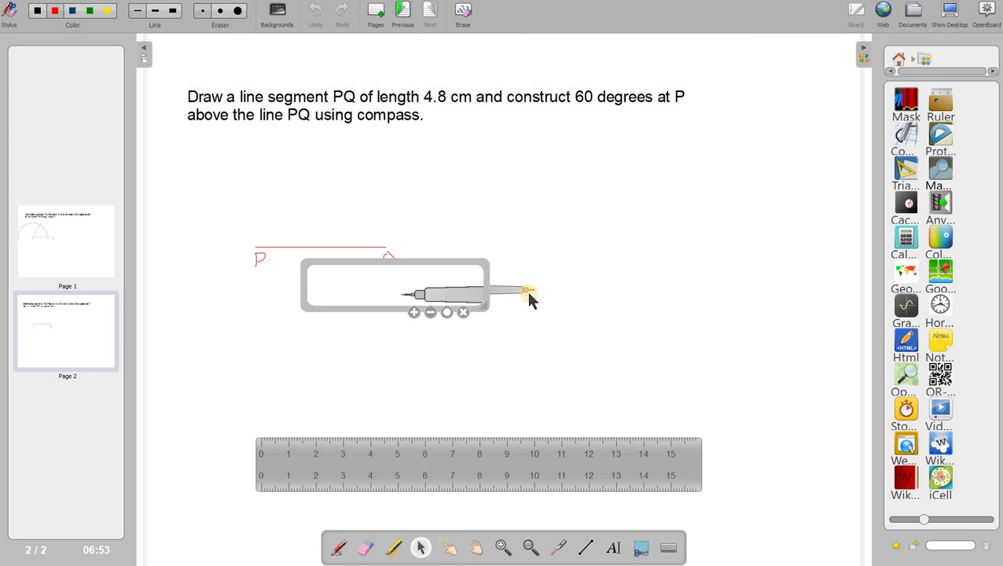
left_click_drag(521, 290, 498, 289)
left_click_drag(390, 298, 374, 298)
left_click_drag(504, 293, 486, 290)
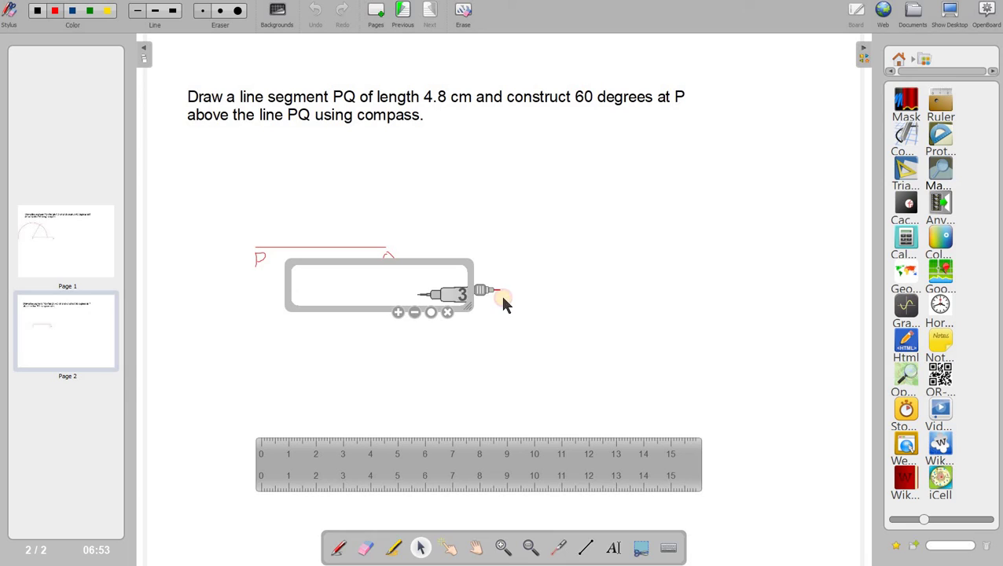
left_click_drag(367, 296, 727, 251)
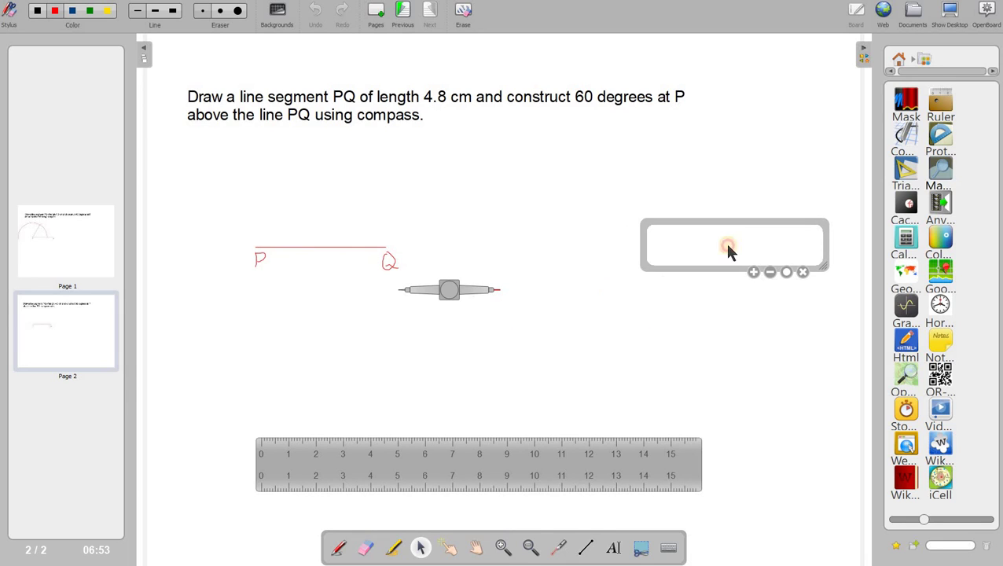
left_click_drag(469, 292, 482, 290)
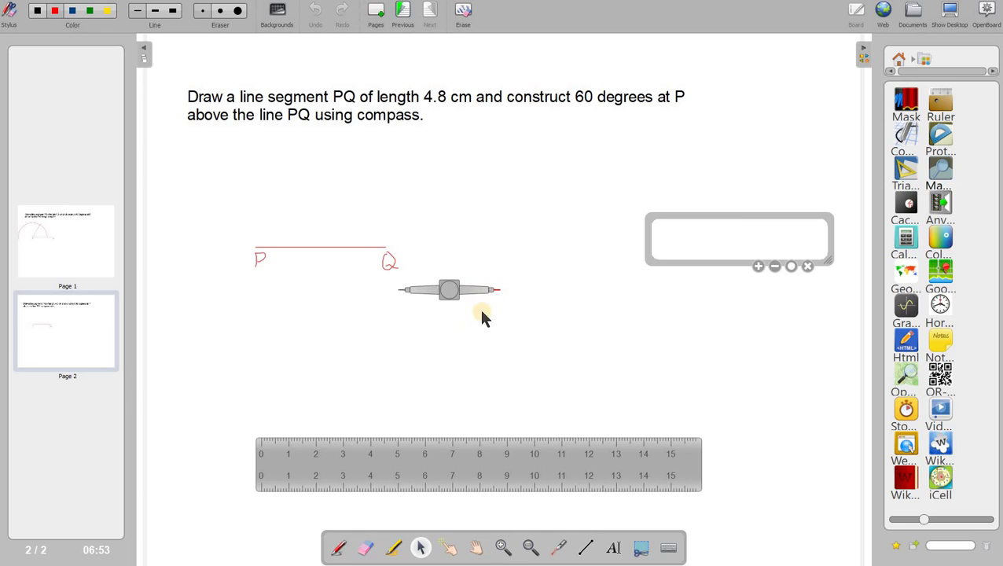
Step: Rotate the compass to about 51.7° and move it so its needle point sits on P
mouse_move(464, 317)
left_click(504, 550)
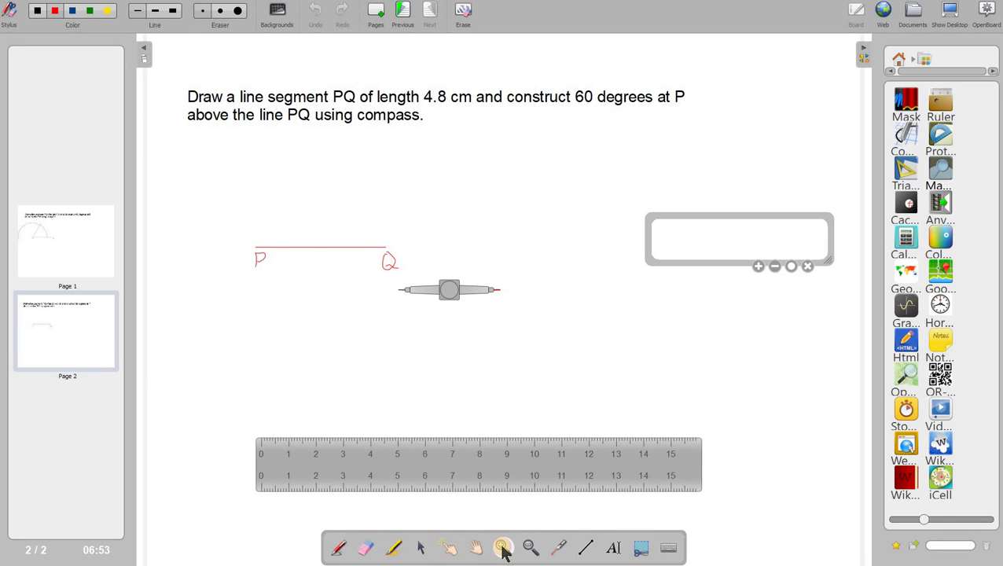
left_click(474, 375)
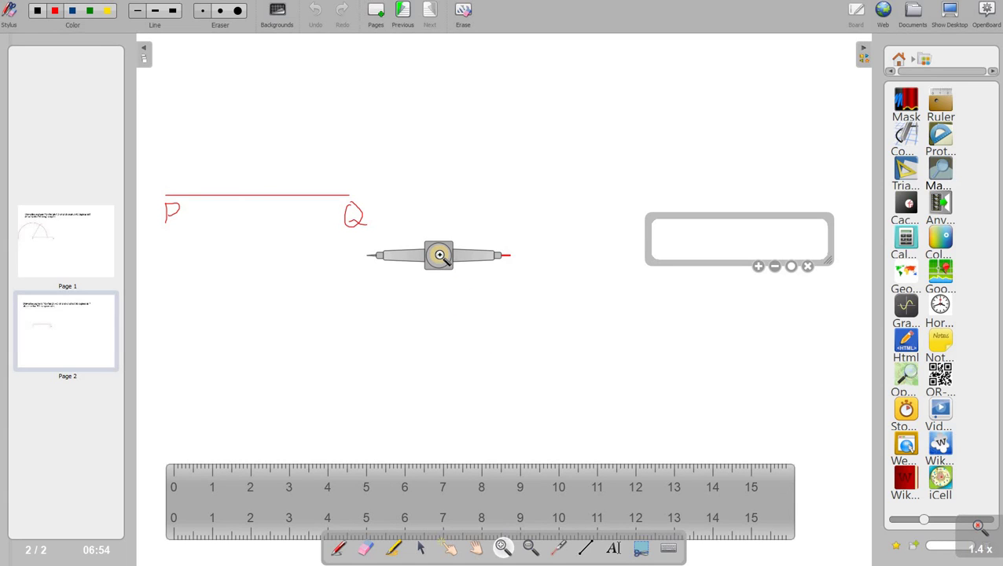
left_click(421, 549)
mouse_move(438, 254)
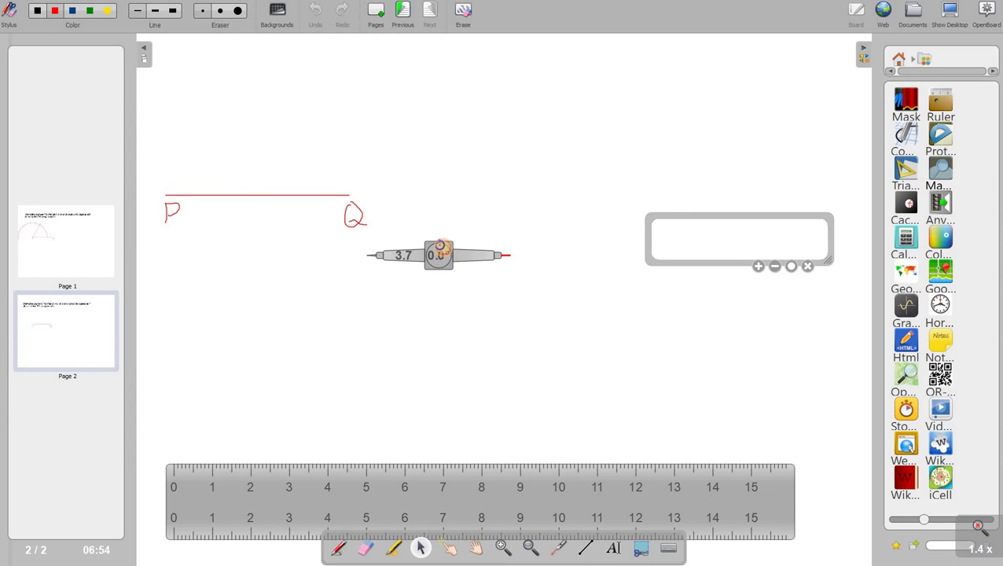
left_click_drag(438, 255, 400, 211)
mouse_move(395, 222)
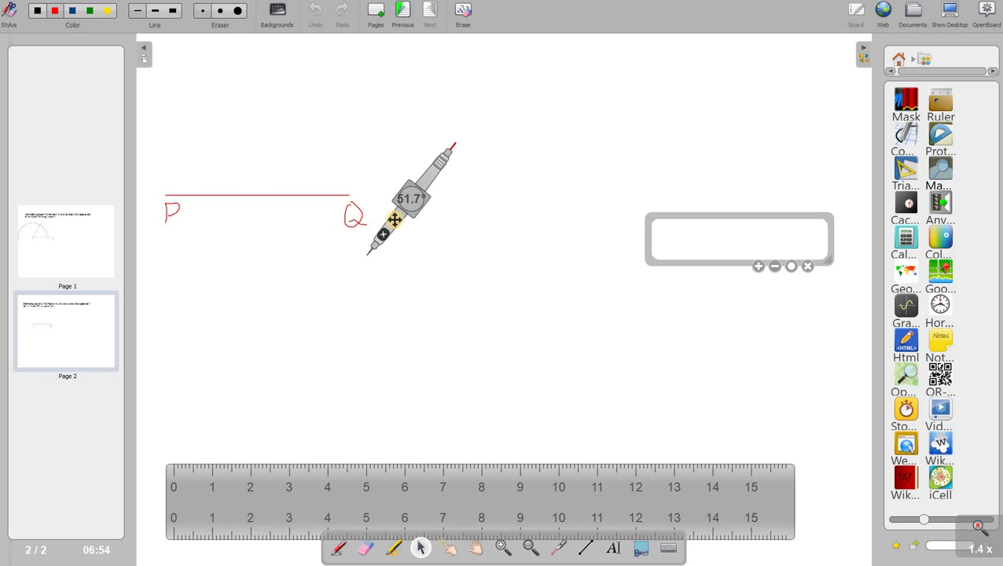
left_click_drag(394, 208, 192, 164)
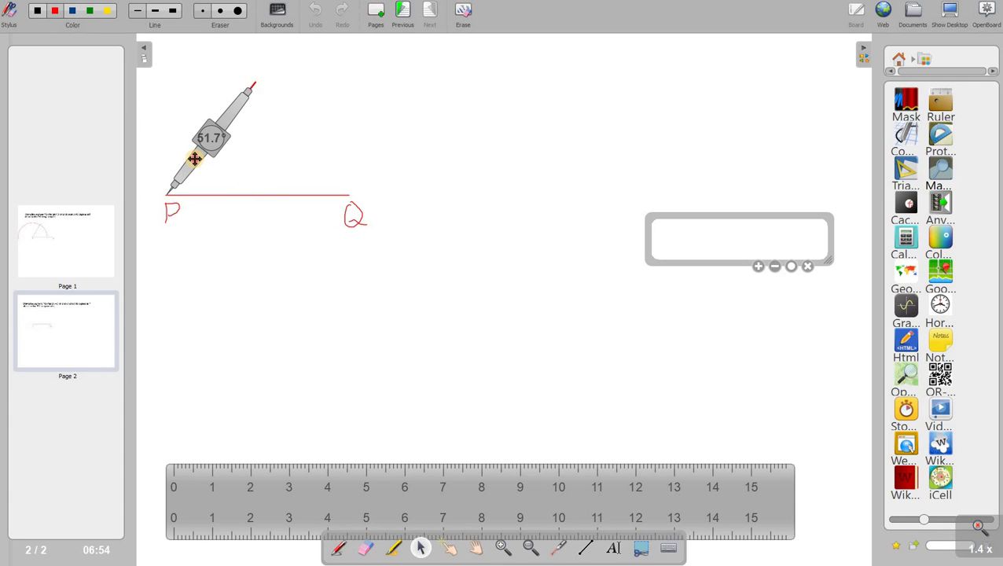
Step: Fine-adjust the compass needle onto the line's endpoint P under the magnifier, then move the magnifier clear of the drawing
left_click_drag(725, 246, 243, 194)
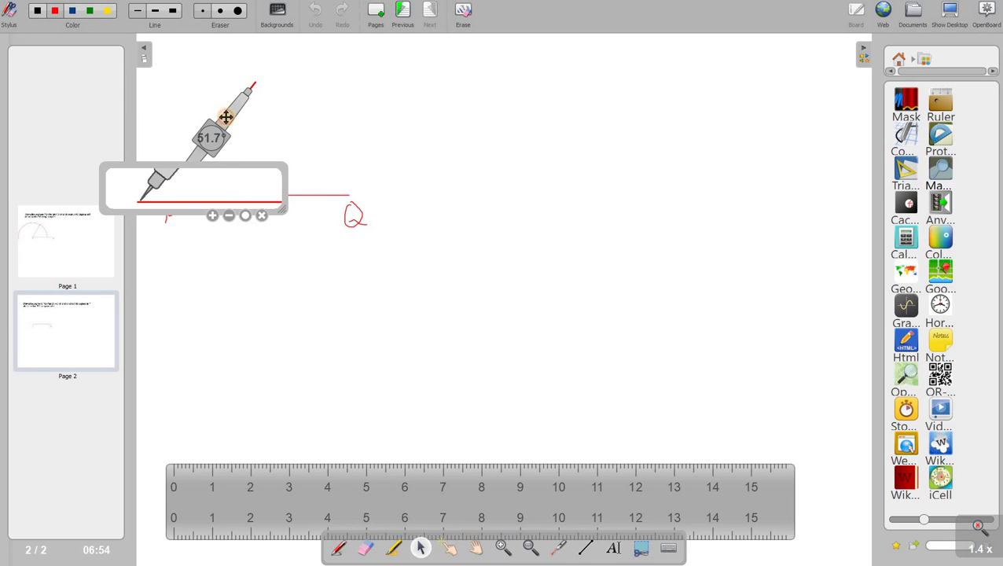
left_click_drag(226, 116, 225, 119)
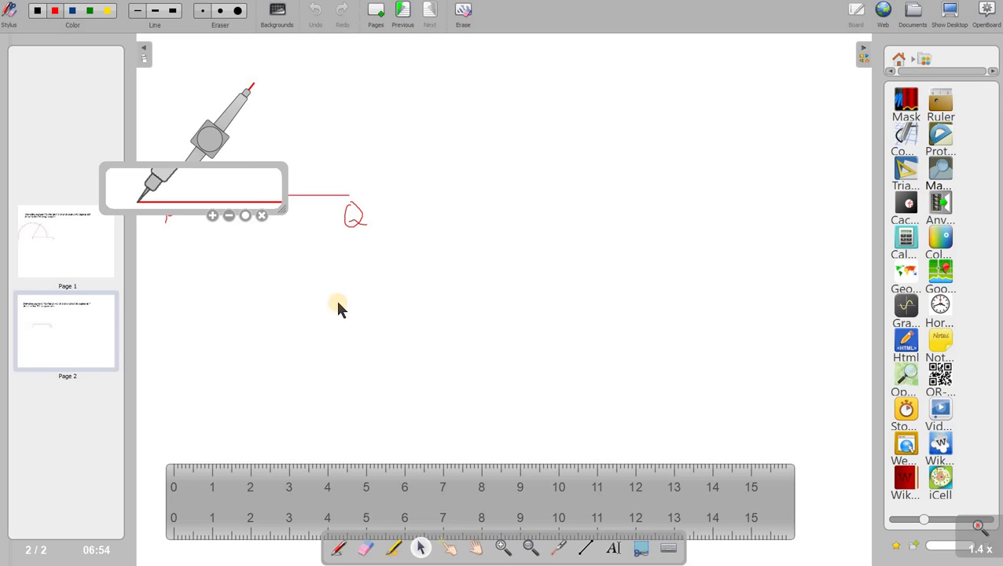
left_click_drag(253, 181, 547, 184)
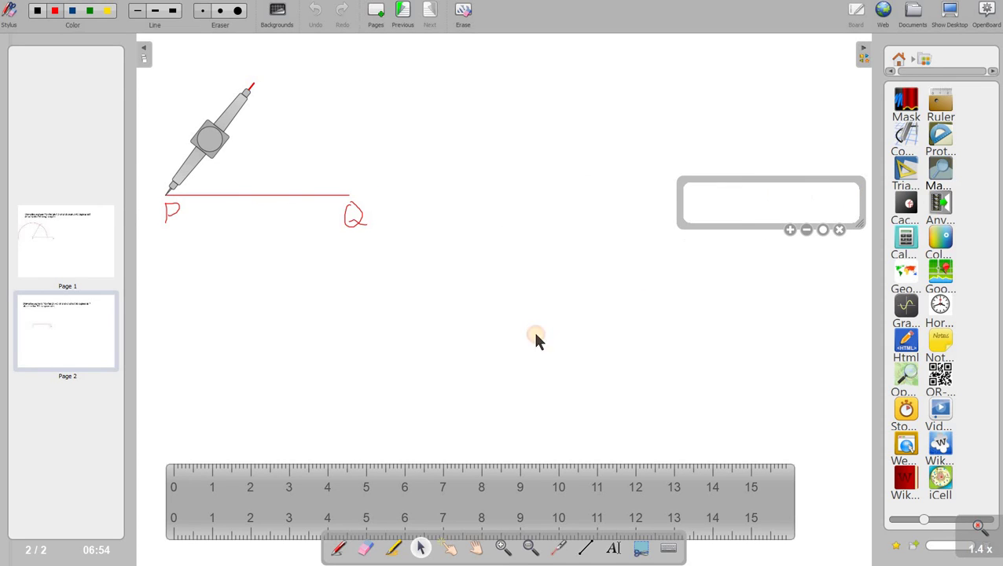
left_click(531, 548)
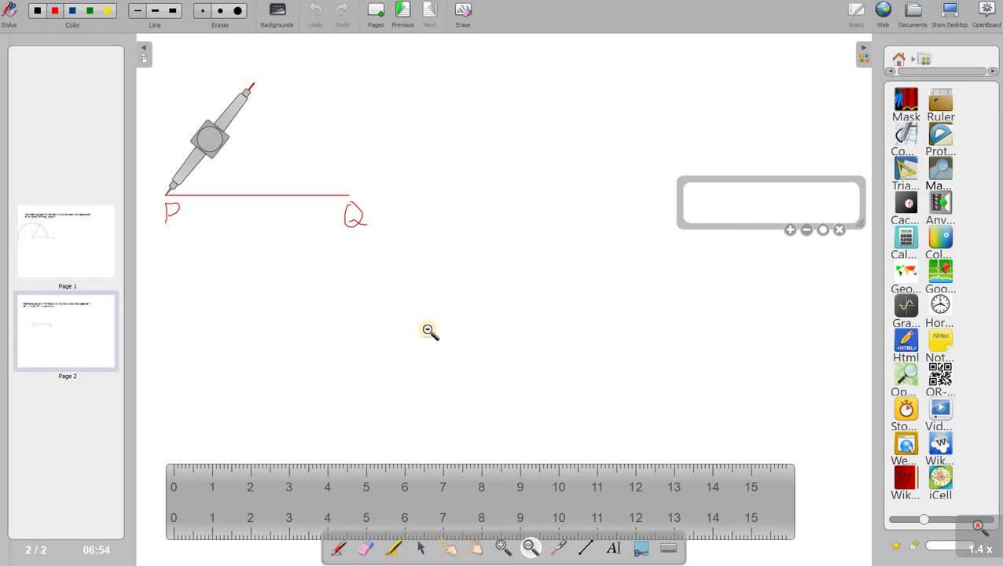
left_click(556, 295)
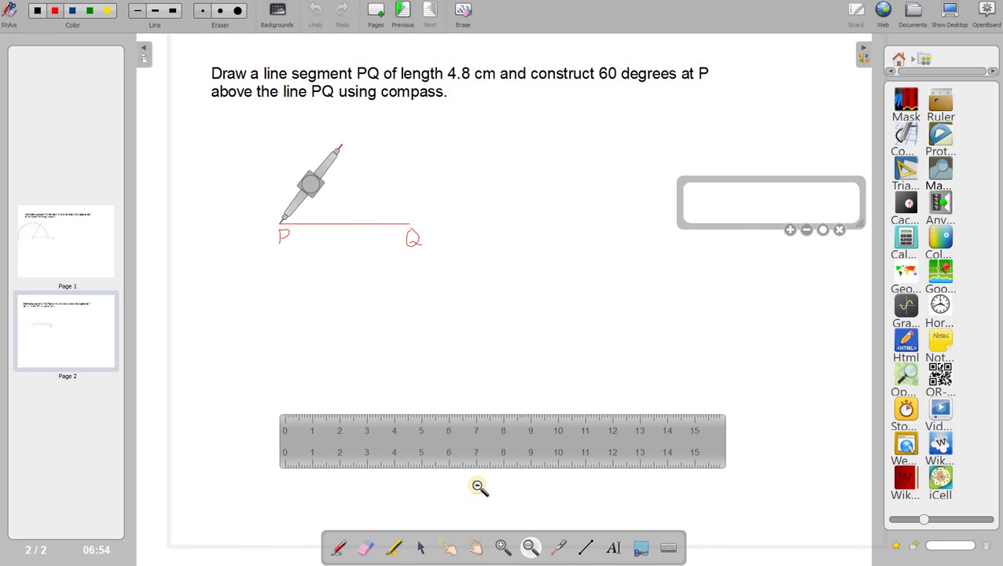
Step: Swing the compass around P to draw a semicircular arc above PQ, extending it just below the segment so it crosses PQ
left_click(421, 548)
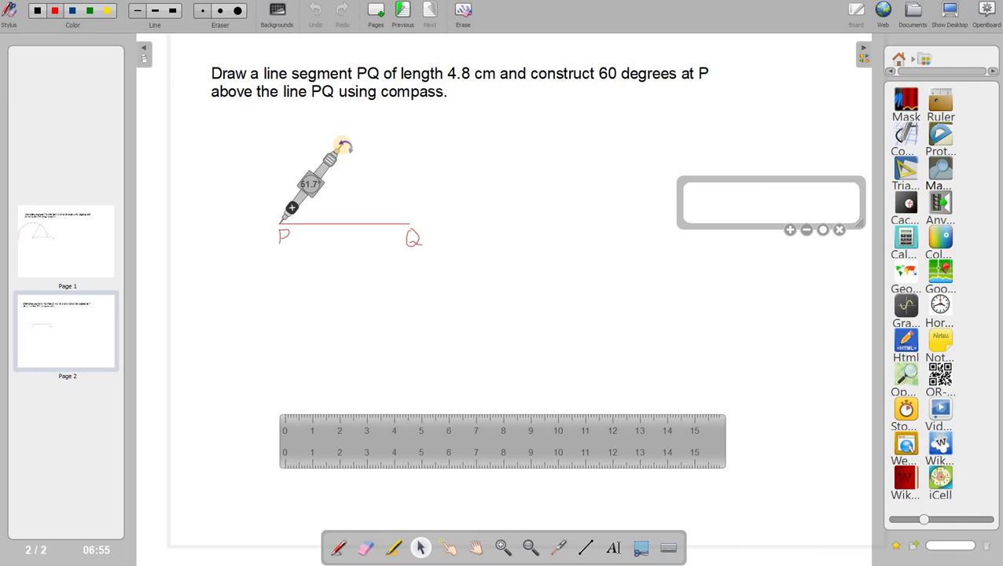
left_click(344, 147)
mouse_move(343, 146)
left_mouse_down()
mouse_move(375, 197)
mouse_move(377, 227)
mouse_move(344, 146)
left_mouse_up()
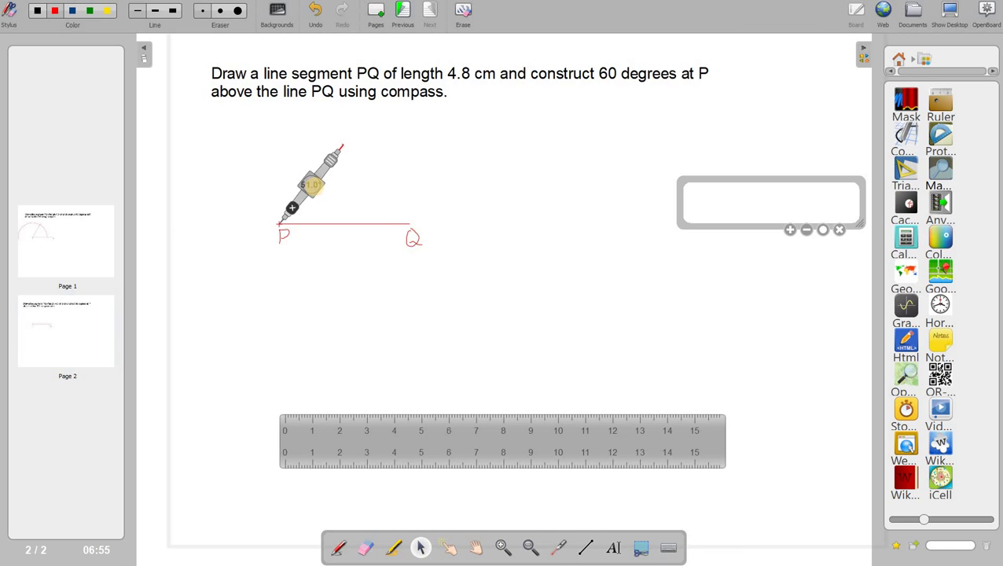
mouse_move(308, 180)
left_mouse_down()
mouse_move(275, 172)
mouse_move(244, 192)
mouse_move(246, 222)
left_mouse_up()
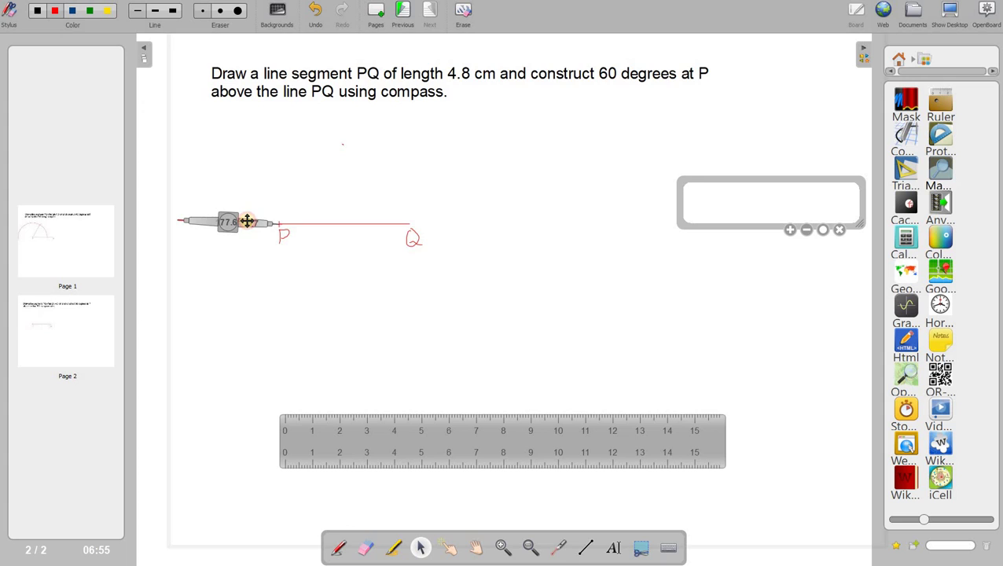
mouse_move(179, 224)
left_mouse_down()
mouse_move(191, 170)
mouse_move(220, 148)
left_mouse_up()
left_click_drag(288, 151, 346, 226)
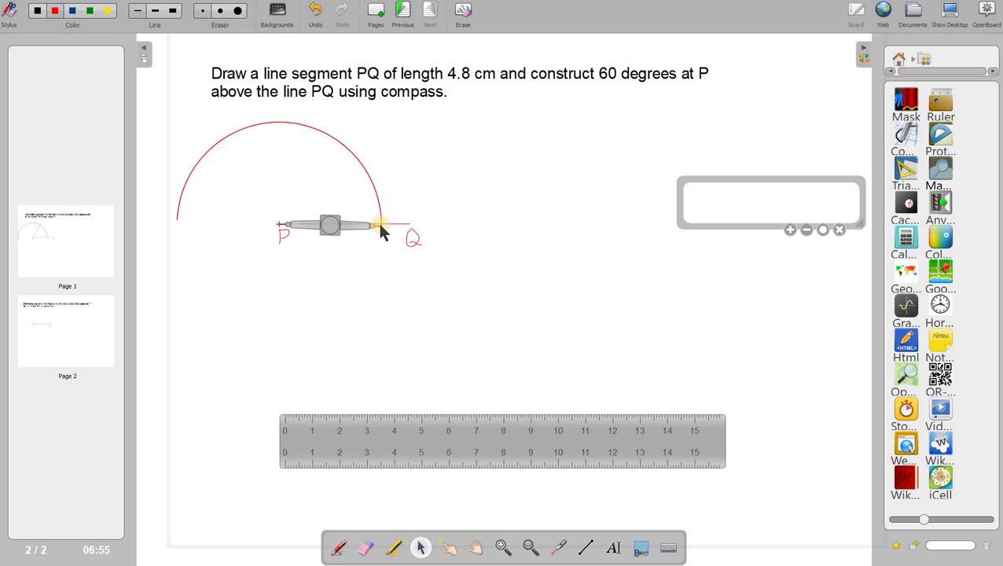
left_click_drag(380, 225, 386, 266)
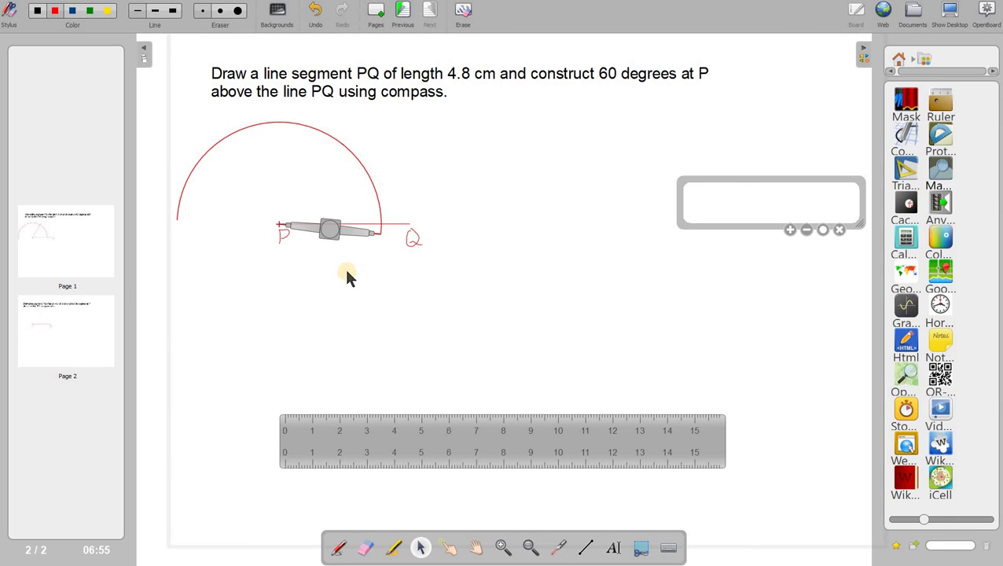
Step: Move the compass needle onto the arc's intersection with PQ under the magnifier, then move the magnifier clear of the drawing
left_click(327, 230)
left_click_drag(327, 231, 440, 187)
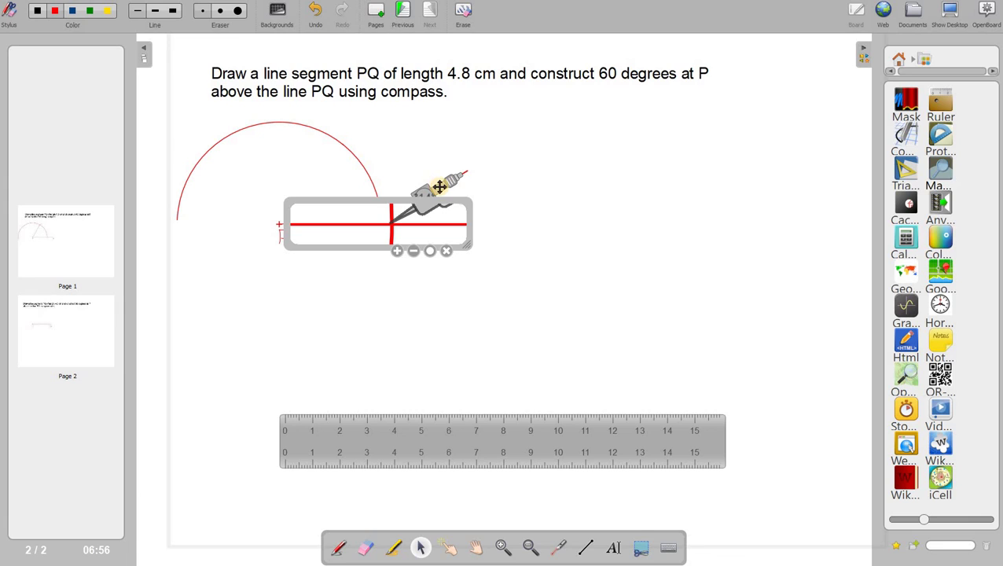
left_click_drag(444, 187, 440, 187)
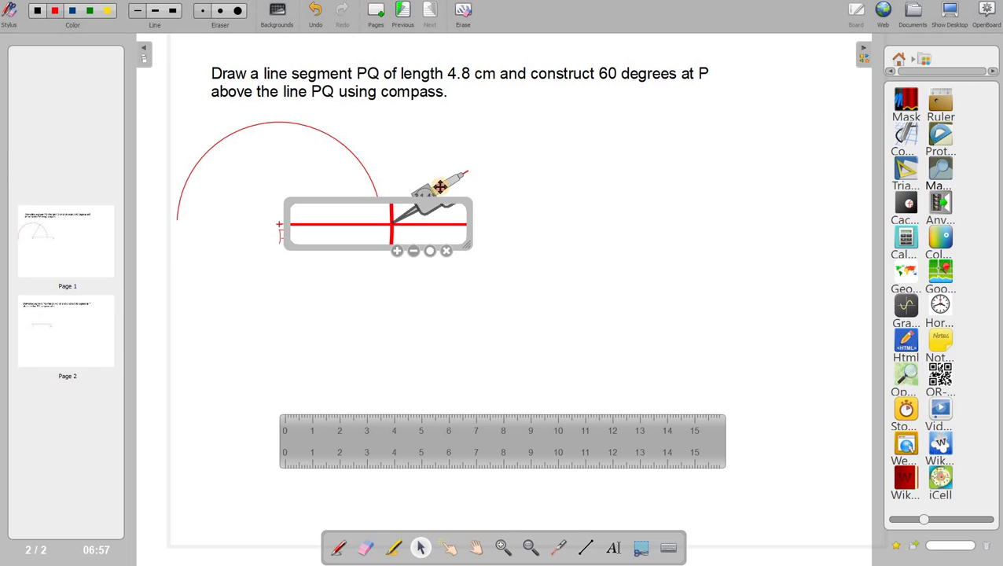
left_click_drag(440, 187, 440, 187)
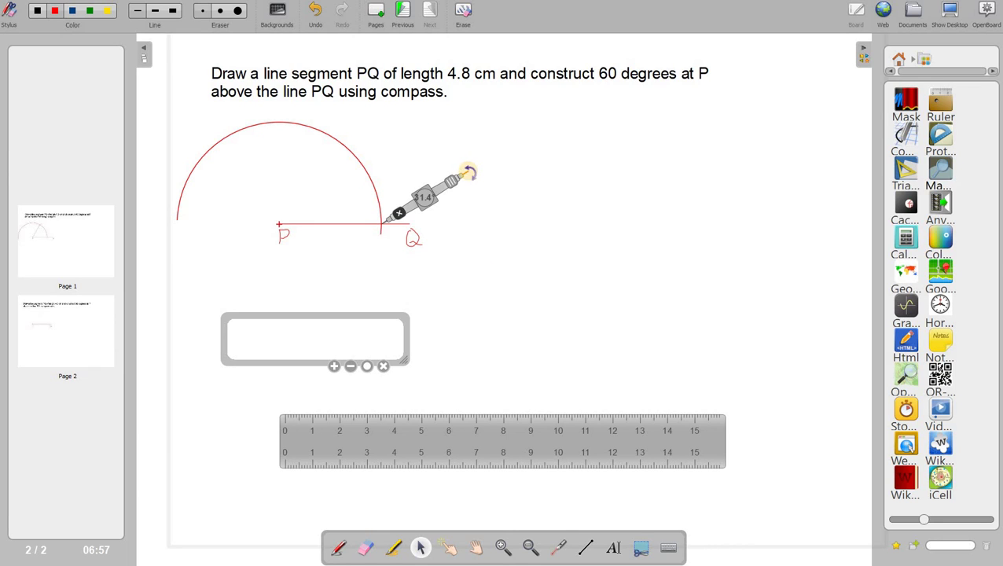
Step: Rotate the compass to about 125.8° and draw a short arc cutting the semicircle, ending at about 111.1°
left_click_drag(425, 197, 346, 181)
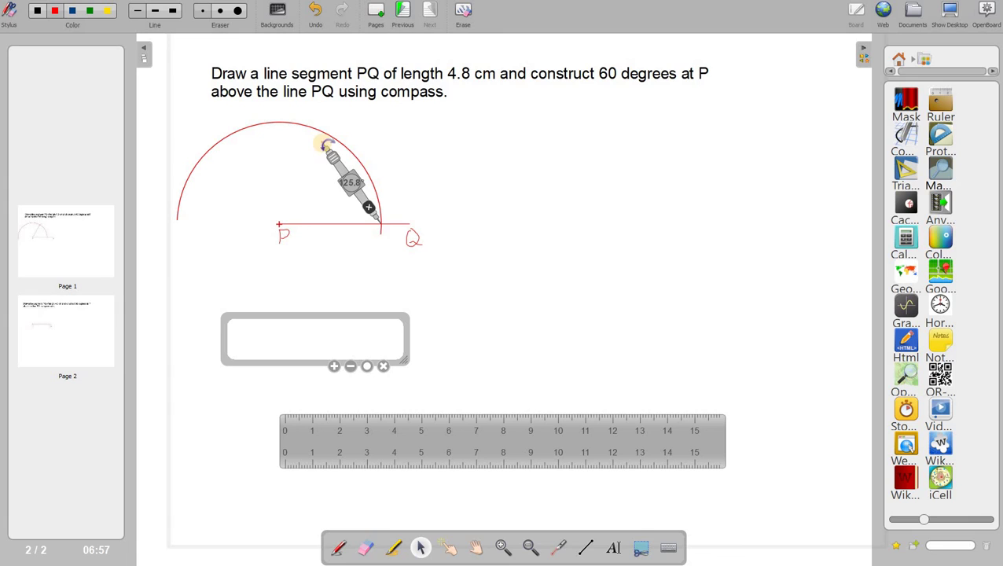
left_click(368, 207)
left_click_drag(324, 143, 344, 131)
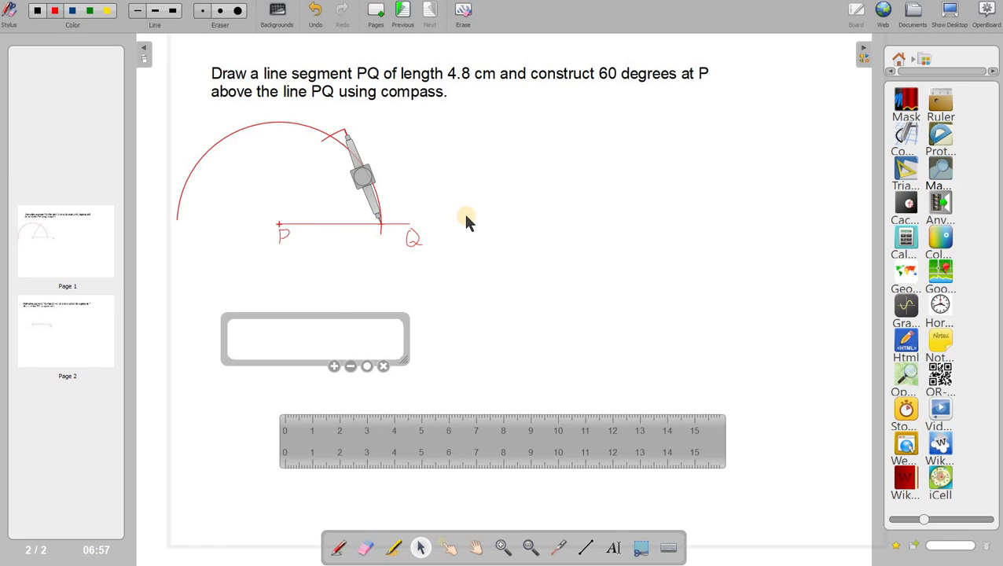
left_click(376, 206)
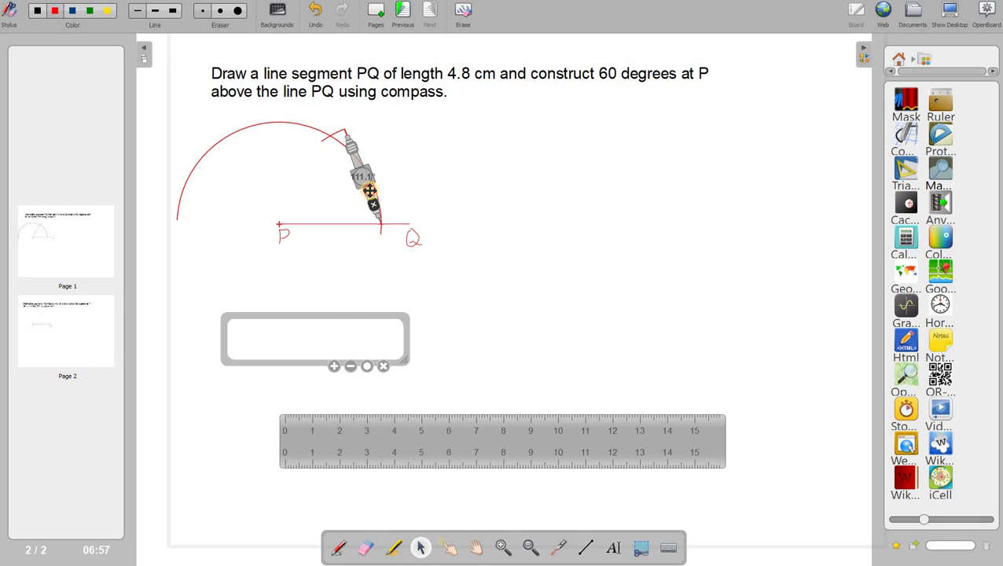
Step: Place the compass back at P against the first arc, then move it to the blank area beside the drawing
mouse_move(369, 190)
left_mouse_down()
mouse_move(277, 193)
mouse_move(264, 173)
mouse_move(377, 193)
mouse_move(605, 202)
left_mouse_up()
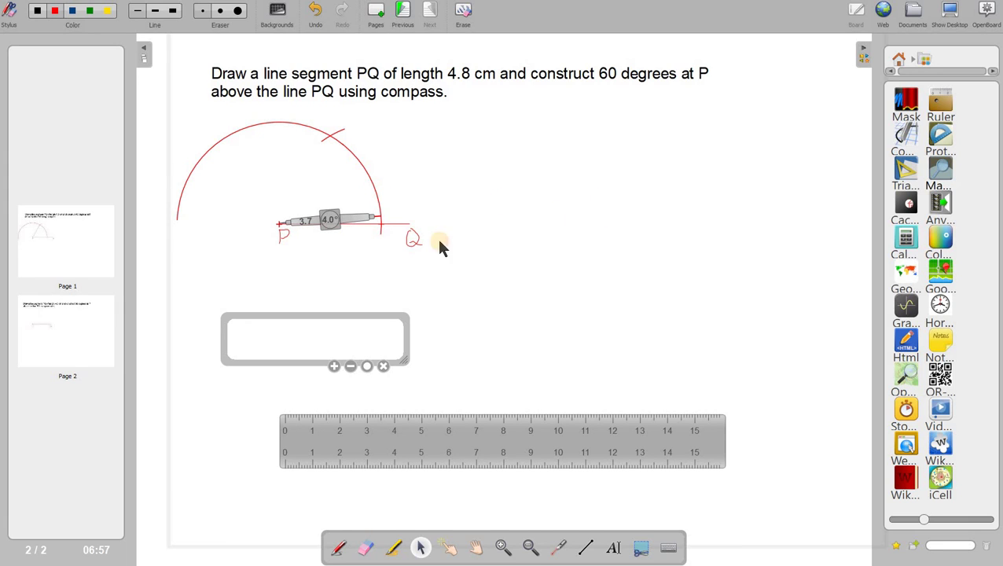
left_click_drag(333, 223, 331, 220)
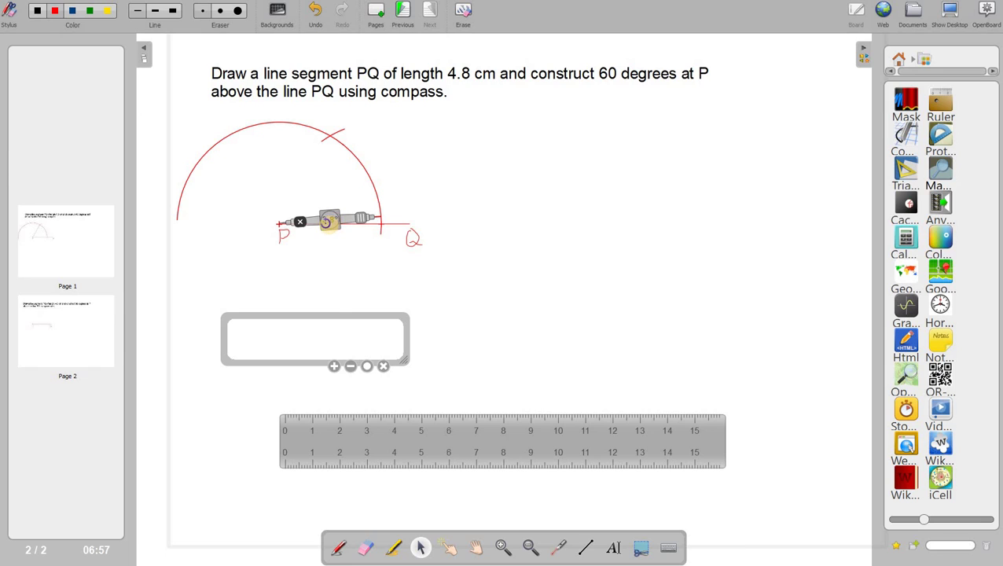
mouse_move(339, 236)
left_mouse_down()
mouse_move(307, 230)
mouse_move(698, 232)
left_mouse_up()
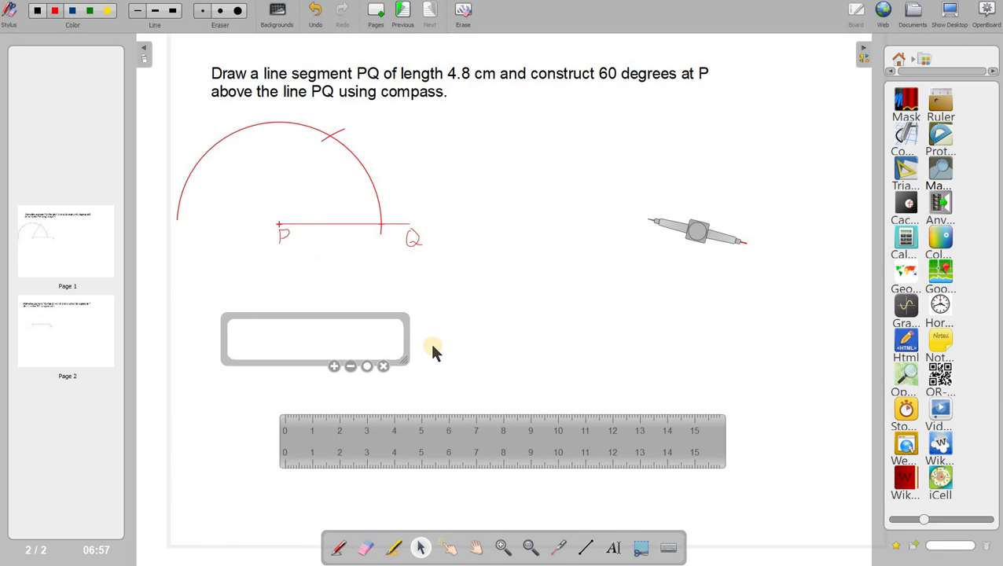
Step: Draw a straight line from P through the intersection of the semicircle and the short arc
left_click(587, 548)
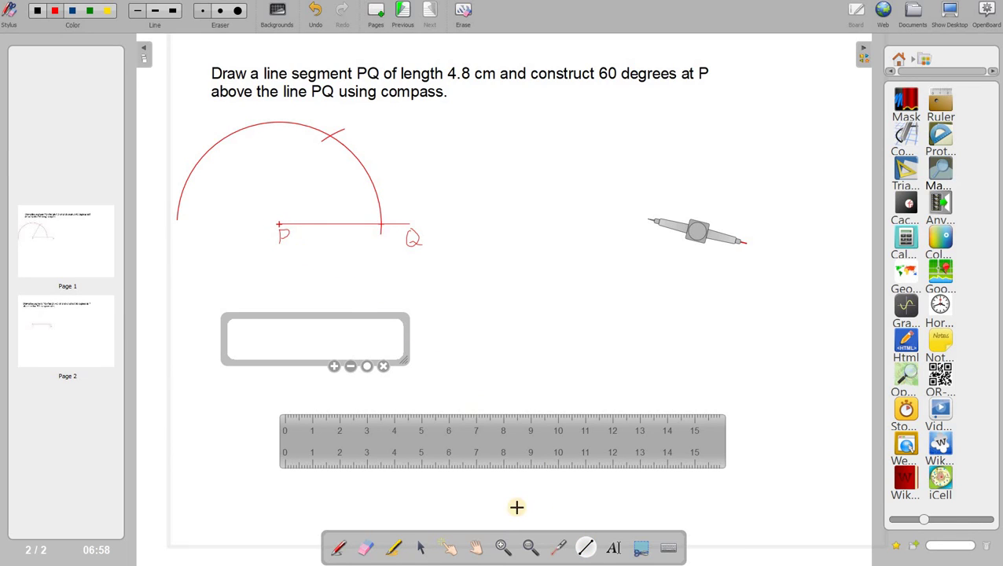
left_click(502, 548)
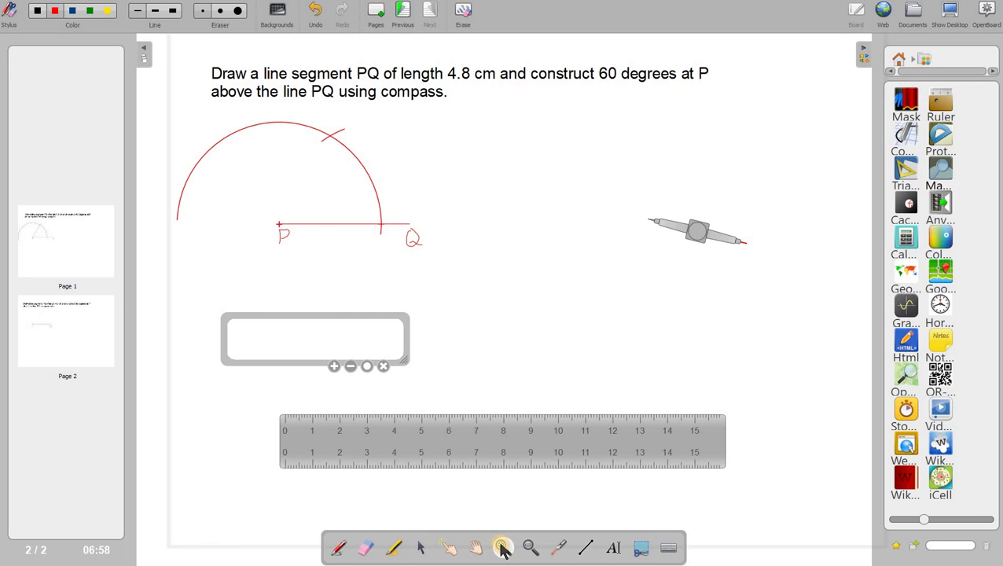
left_click(241, 225)
left_click(241, 225)
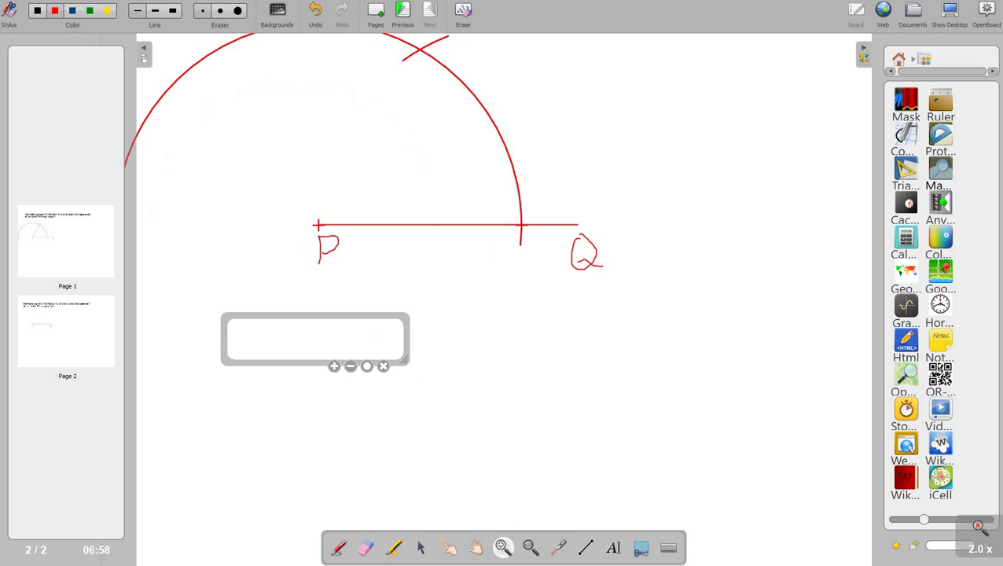
left_click(587, 549)
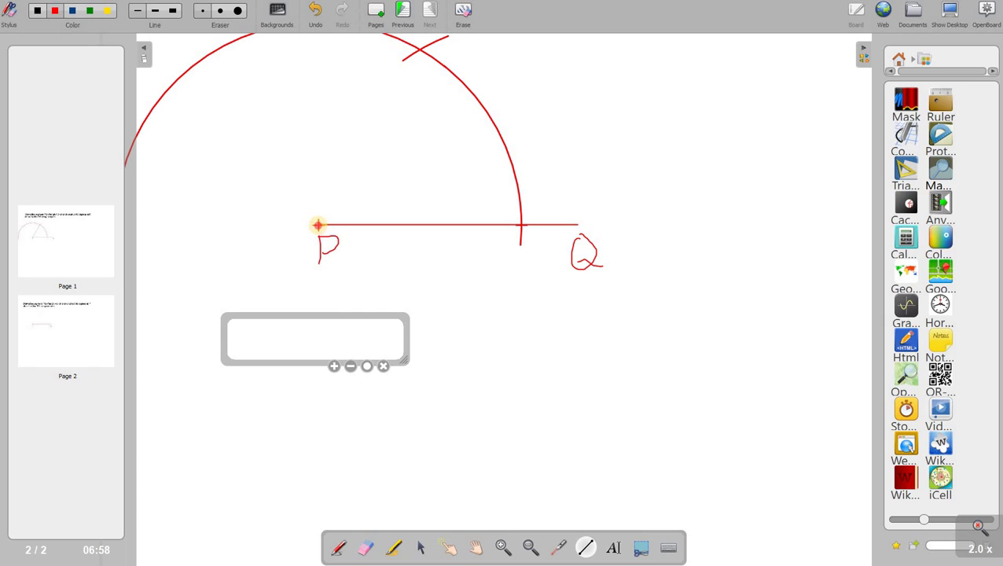
mouse_move(318, 226)
left_mouse_down()
mouse_move(389, 115)
mouse_move(398, 153)
mouse_move(410, 50)
mouse_move(419, 49)
left_mouse_up()
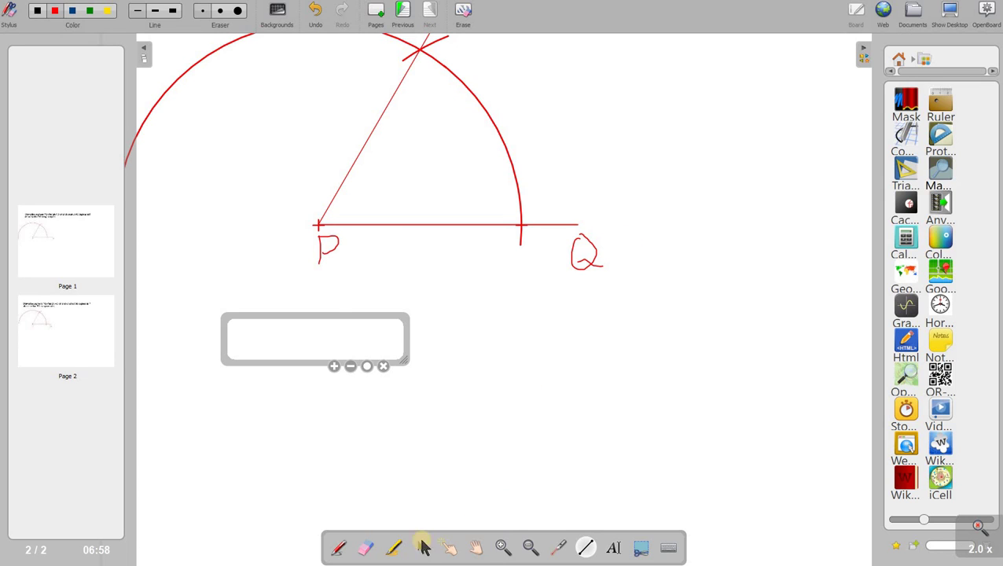
Step: Mark the angle at P with a small handwritten arc and label it 60° with the pen
left_click(424, 551)
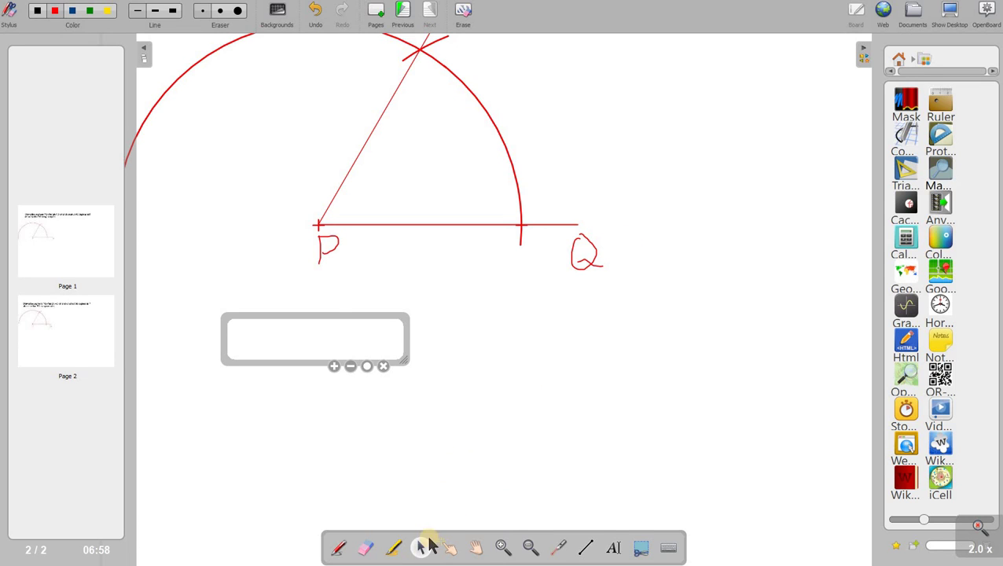
left_click(532, 549)
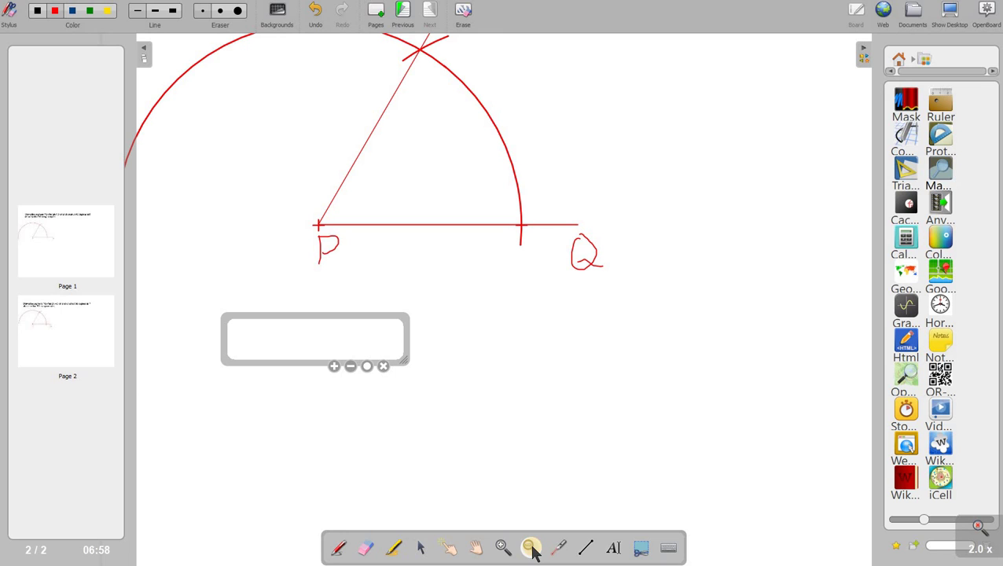
left_click(511, 354)
left_click(510, 354)
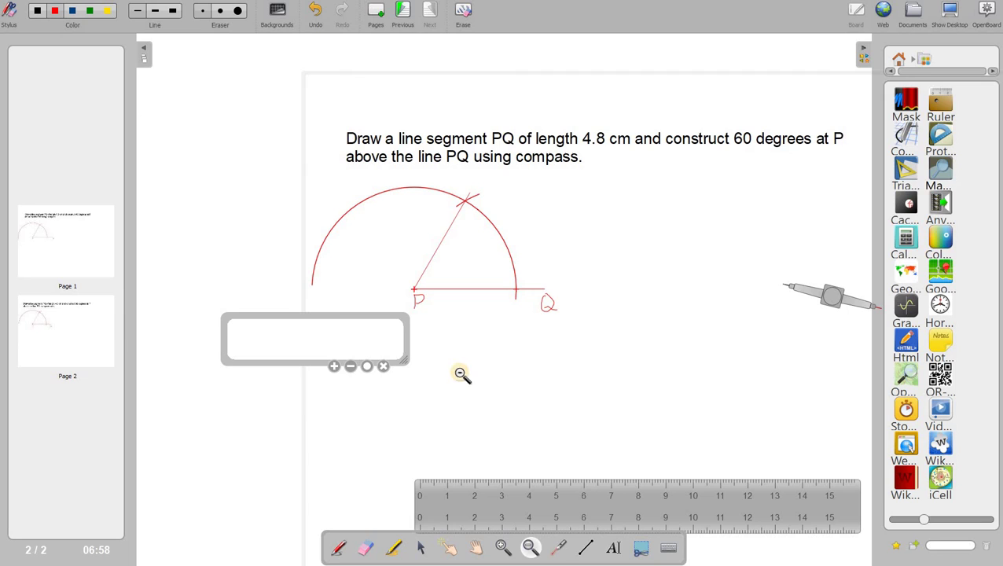
left_click(339, 546)
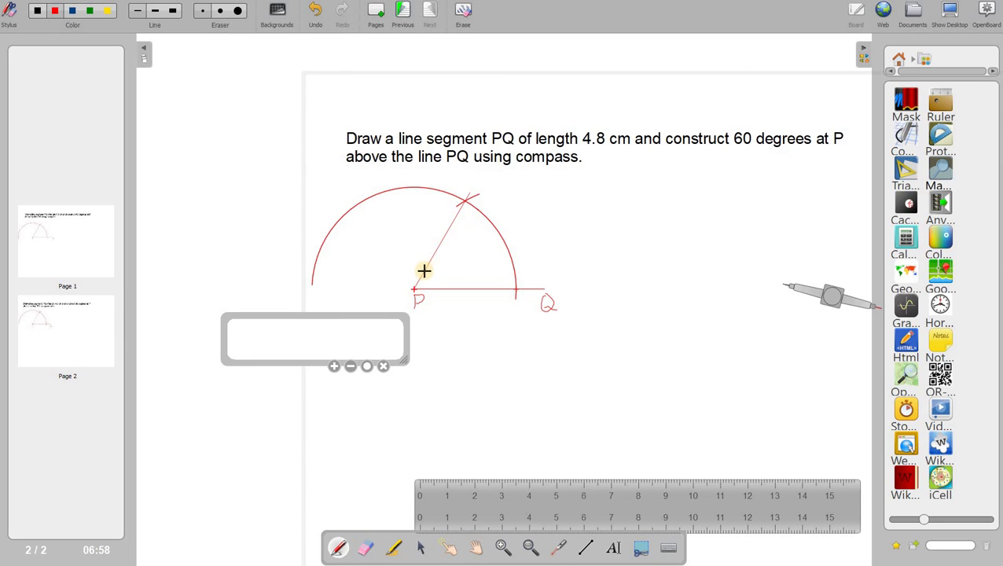
mouse_move(423, 281)
left_mouse_down()
mouse_move(432, 275)
mouse_move(438, 286)
mouse_move(441, 270)
mouse_move(472, 268)
mouse_move(463, 254)
left_mouse_up()
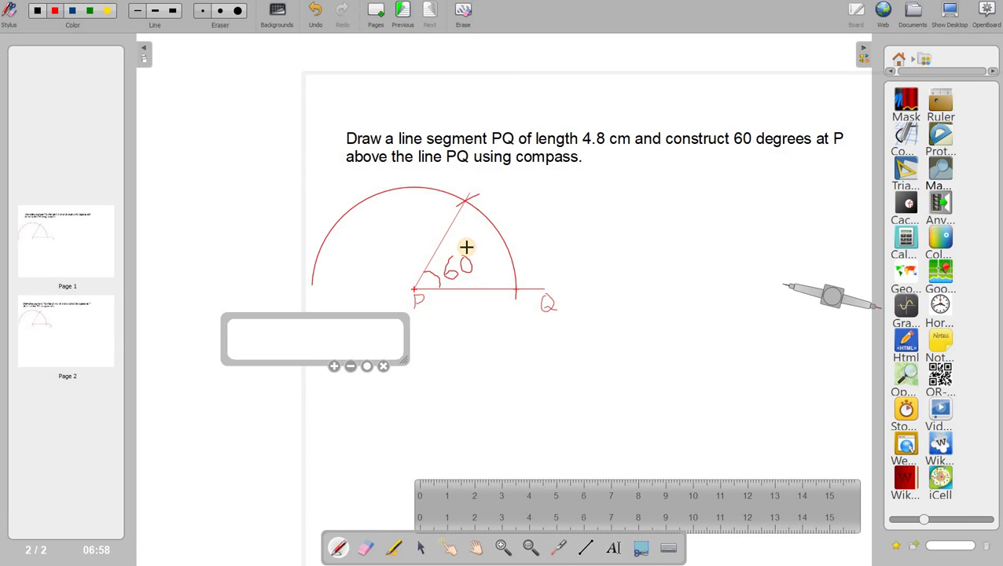
Step: Close the magnifier, compass and ruler so only the finished construction remains on the page
left_click(385, 367)
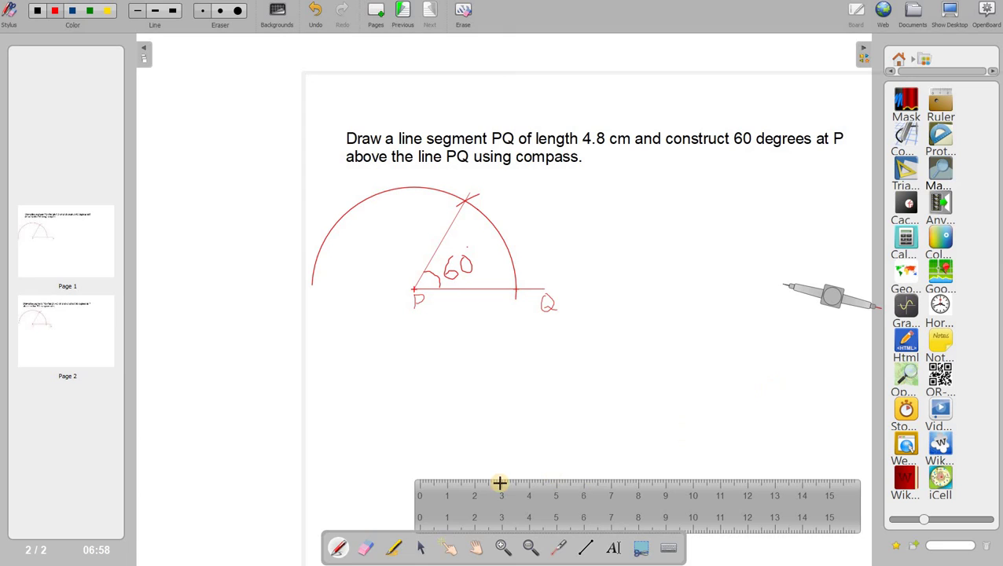
left_click(421, 549)
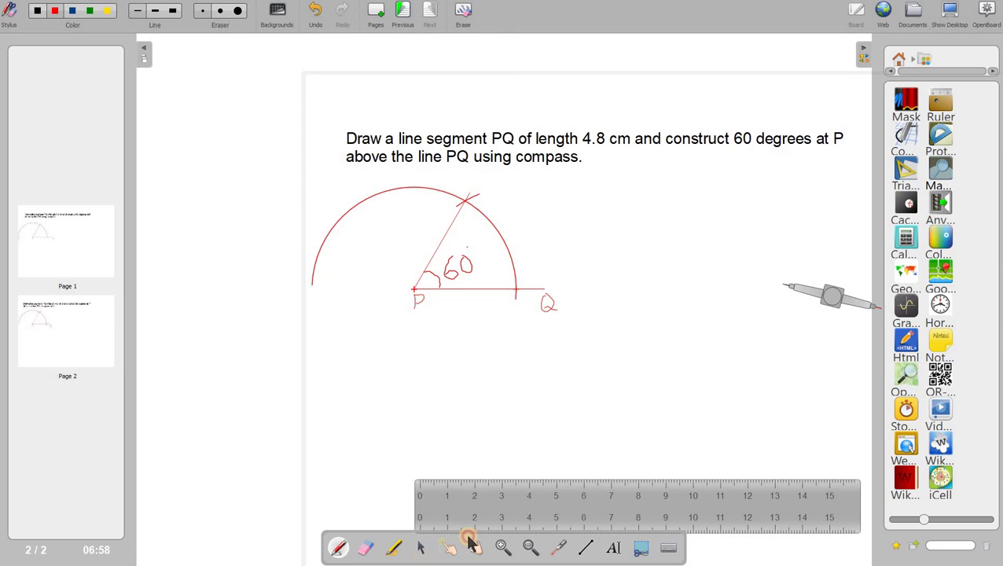
left_click(801, 290)
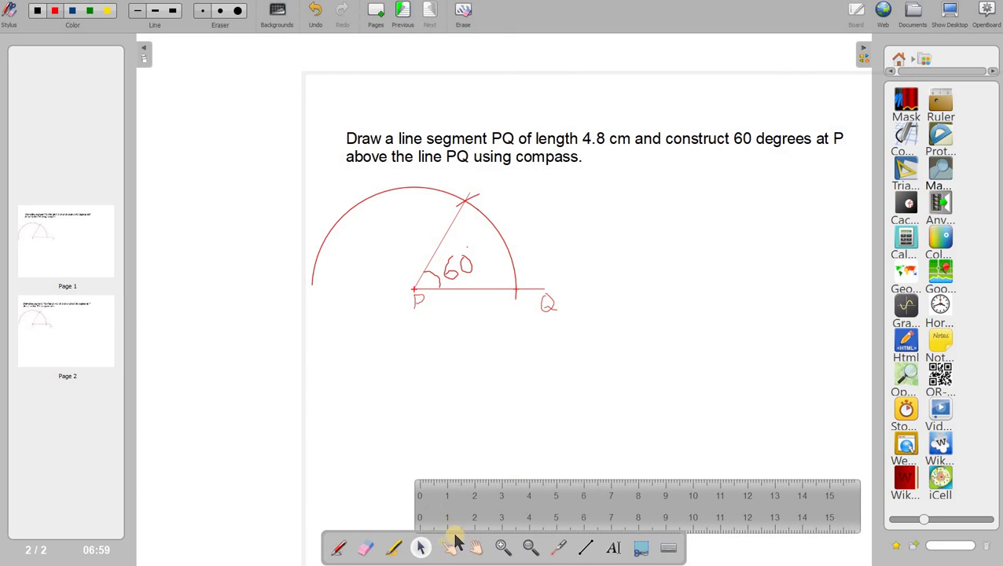
left_click(434, 509)
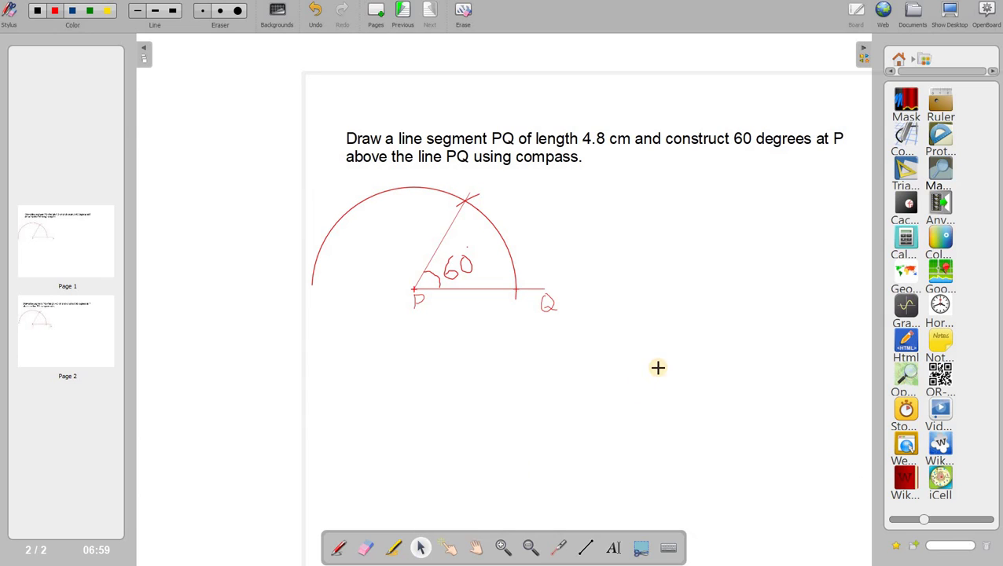